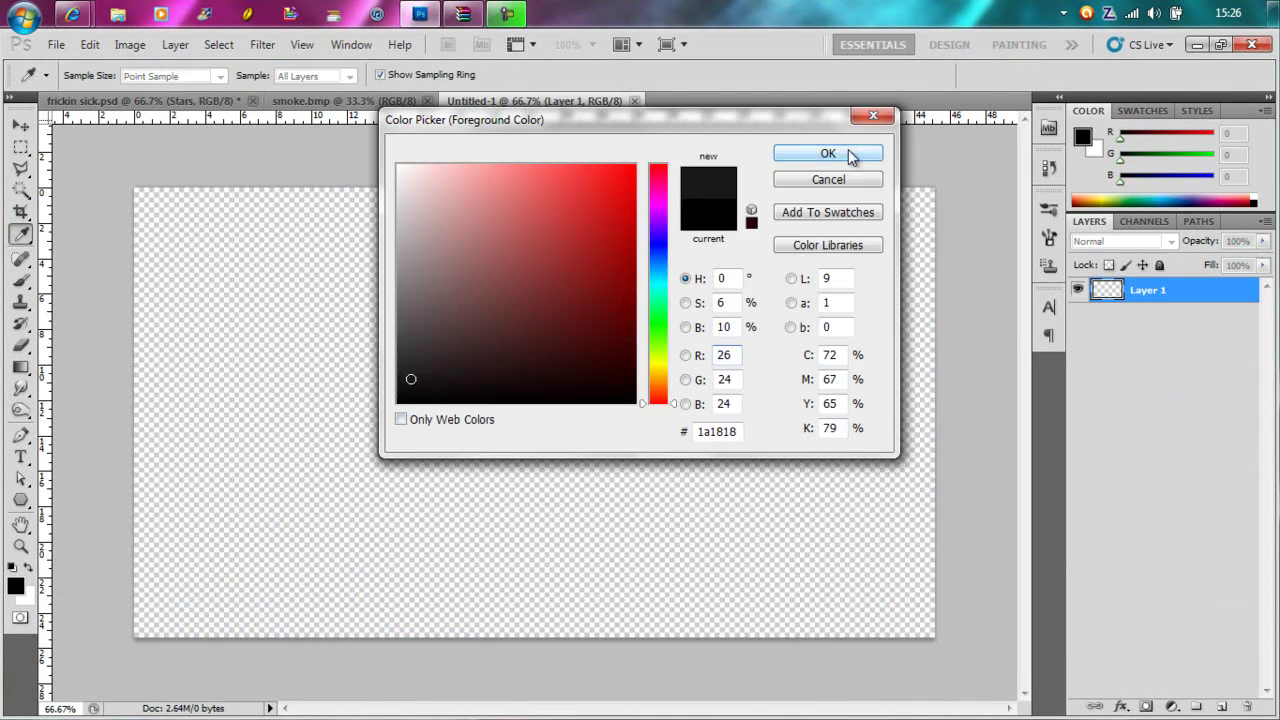
Fill the background with near-black 1a1818 and bring smoke.bmp in at 15% opacity.
{"action": "left_click", "coordinate": [848, 155]}
{"action": "key", "text": "alt+BackSpace"}
{"action": "key", "text": "v"}
{"action": "left_click", "coordinate": [320, 100]}
{"action": "mouse_move", "coordinate": [400, 350]}
{"action": "left_mouse_down"}
{"action": "mouse_move", "coordinate": [263, 357]}
{"action": "mouse_move", "coordinate": [489, 295]}
{"action": "mouse_move", "coordinate": [522, 325]}
{"action": "left_mouse_up"}
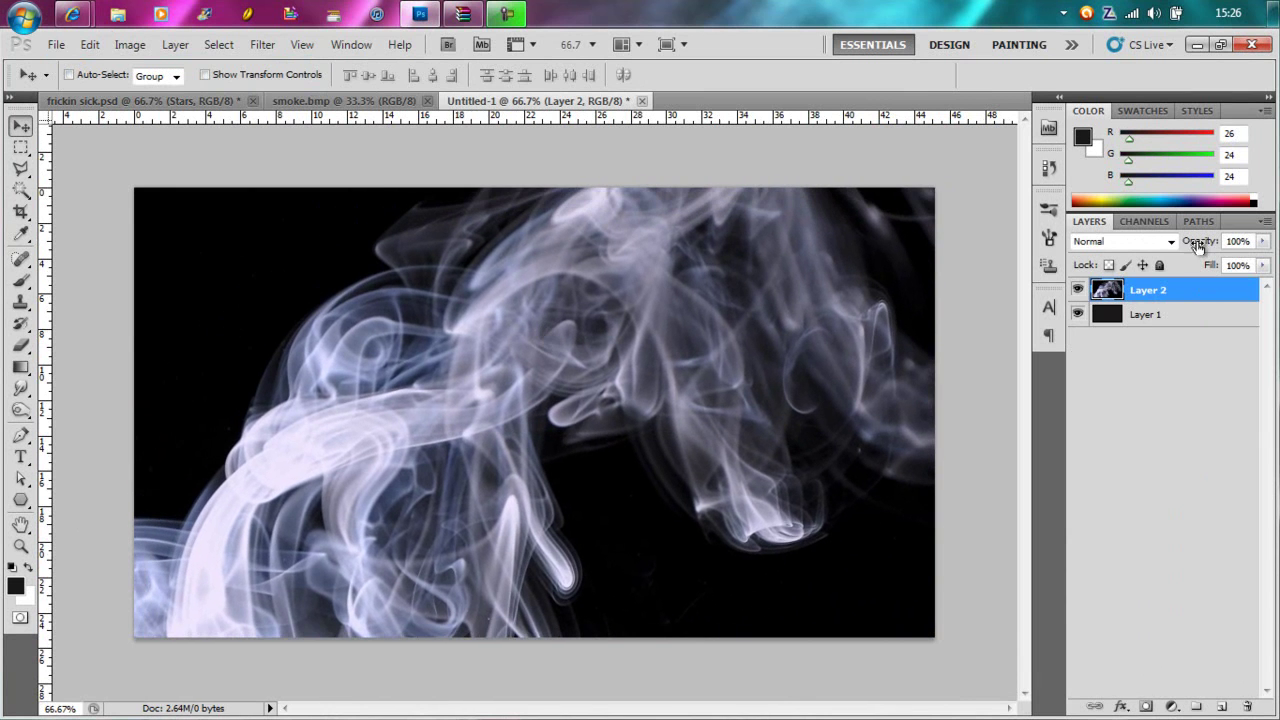
{"action": "type", "text": "15"}
{"action": "key", "text": "Return"}
Duplicate the smoke layer, set the copy to Color Dodge at 20%, and add an empty layer.
{"action": "right_click", "coordinate": [1183, 285]}
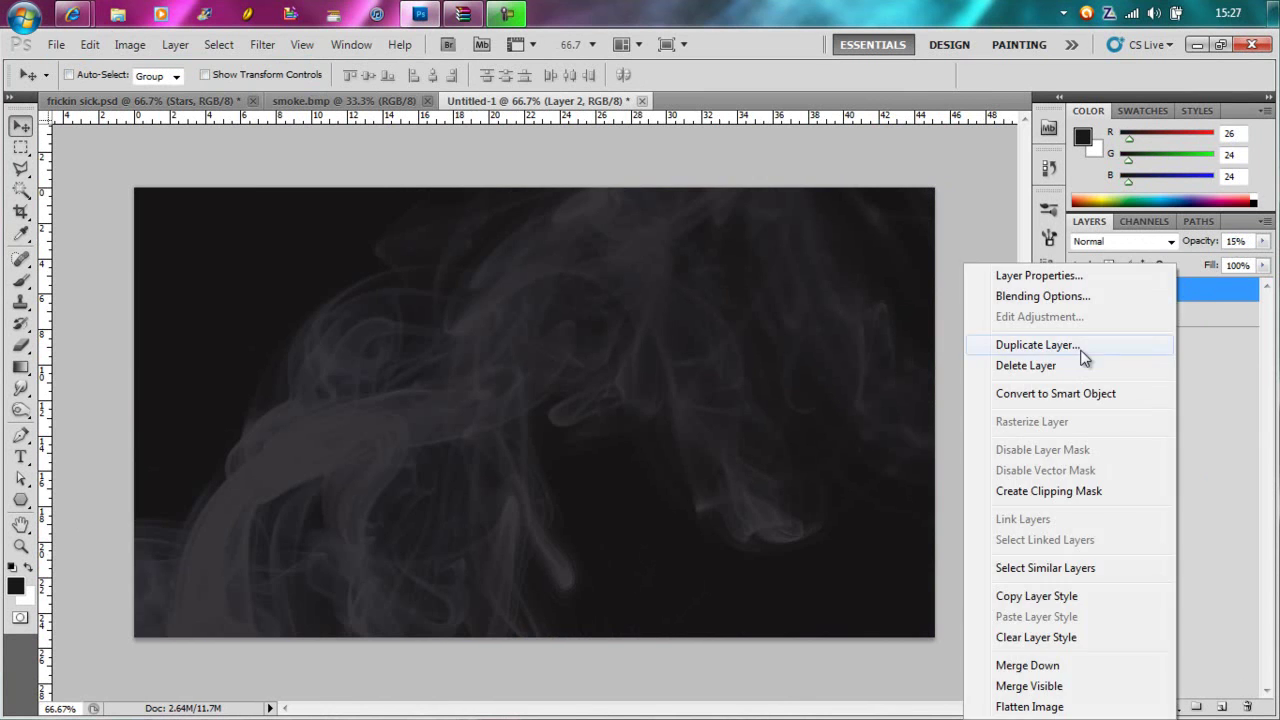
{"action": "left_click", "coordinate": [1012, 343]}
{"action": "key", "text": "Return"}
{"action": "left_click", "coordinate": [1125, 241]}
{"action": "left_click", "coordinate": [1120, 177]}
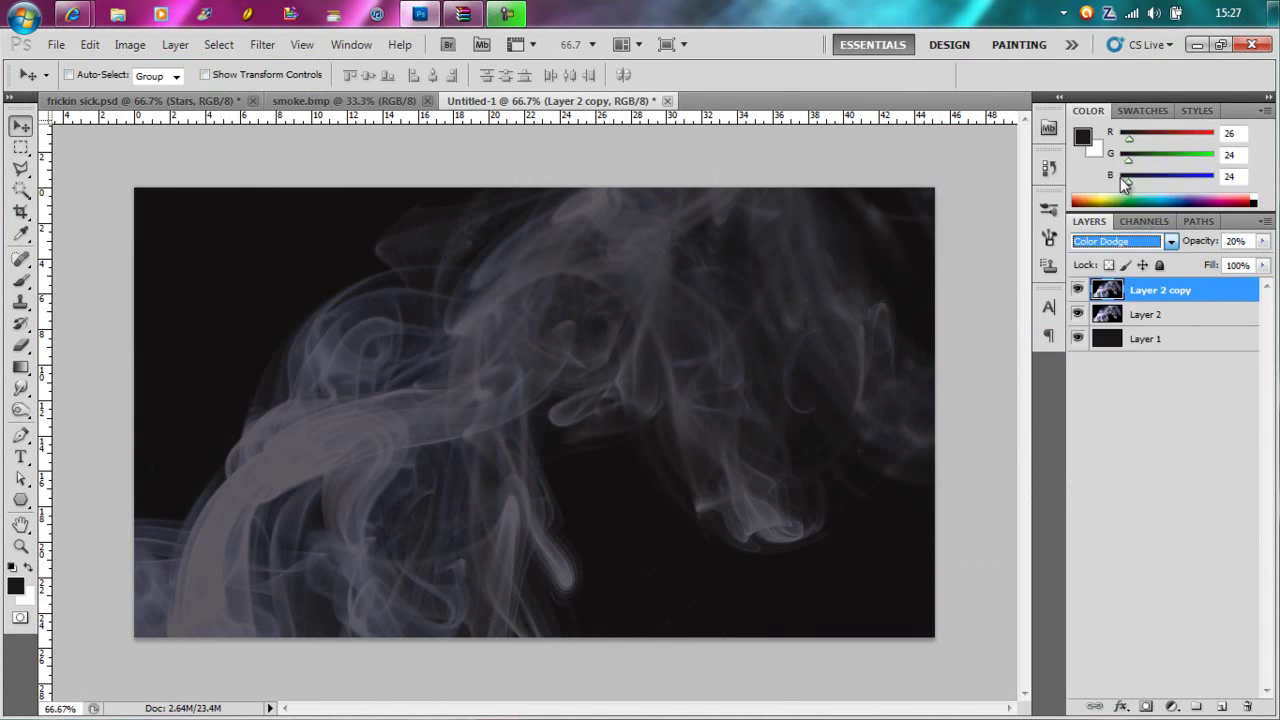
{"action": "key", "text": "alt+bracketleft"}
{"action": "left_click", "coordinate": [1222, 707]}
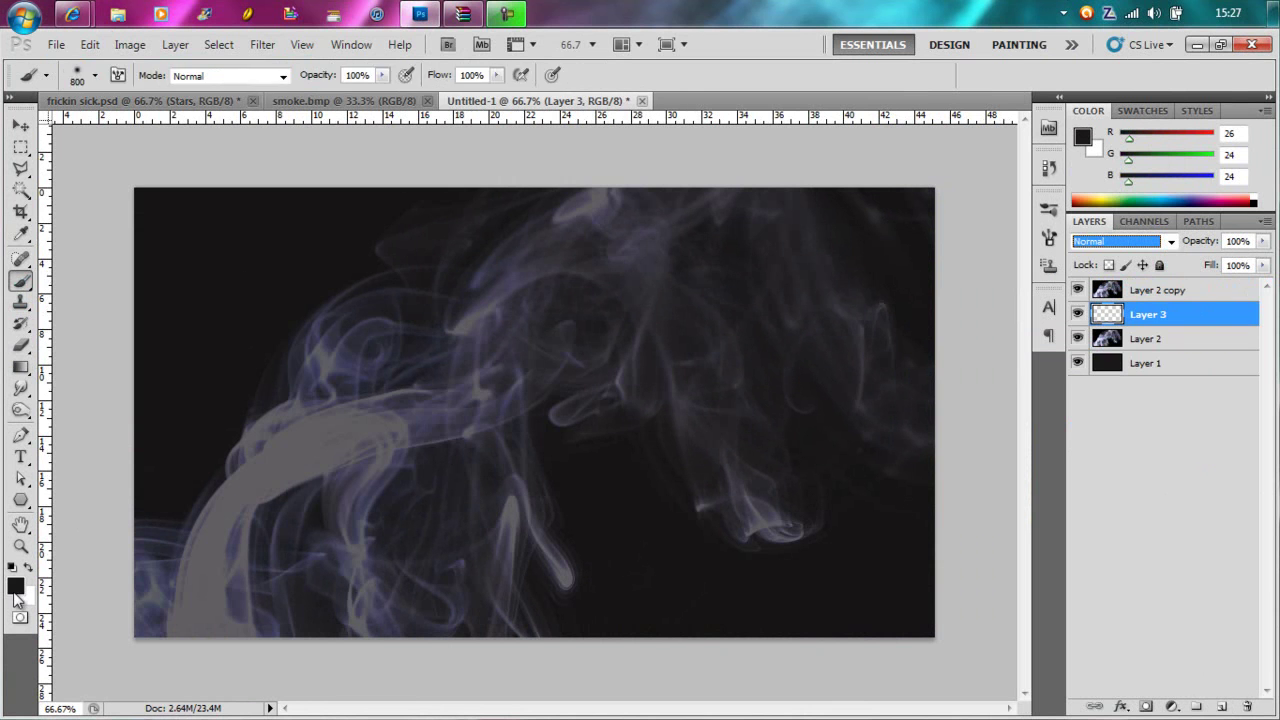
With a large soft brush, paint bright pink top-left and deep purple across the lower middle.
{"action": "left_click", "coordinate": [15, 586]}
{"action": "left_click", "coordinate": [660, 194]}
{"action": "left_click", "coordinate": [634, 166]}
{"action": "left_click", "coordinate": [828, 153]}
{"action": "key", "text": "b"}
{"action": "left_click", "coordinate": [240, 230]}
{"action": "left_click", "coordinate": [15, 586]}
{"action": "left_click", "coordinate": [828, 153]}
{"action": "key", "text": "b"}
{"action": "left_click_drag", "start_coordinate": [505, 565], "coordinate": [257, 543]}
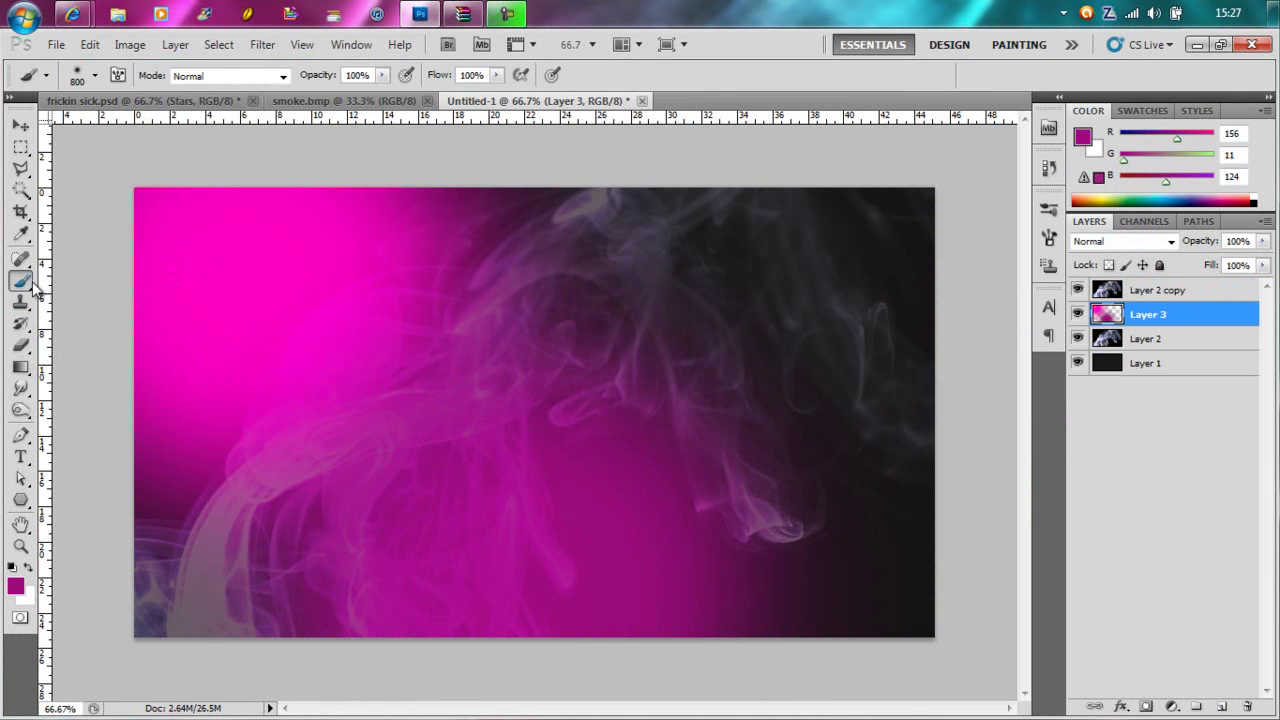
Paint cyan over the top-right, right side and bottom-left corner.
{"action": "left_click", "coordinate": [15, 586]}
{"action": "left_click", "coordinate": [658, 281]}
{"action": "left_click", "coordinate": [635, 164]}
{"action": "left_click", "coordinate": [828, 153]}
{"action": "key", "text": "b"}
{"action": "left_click", "coordinate": [786, 230]}
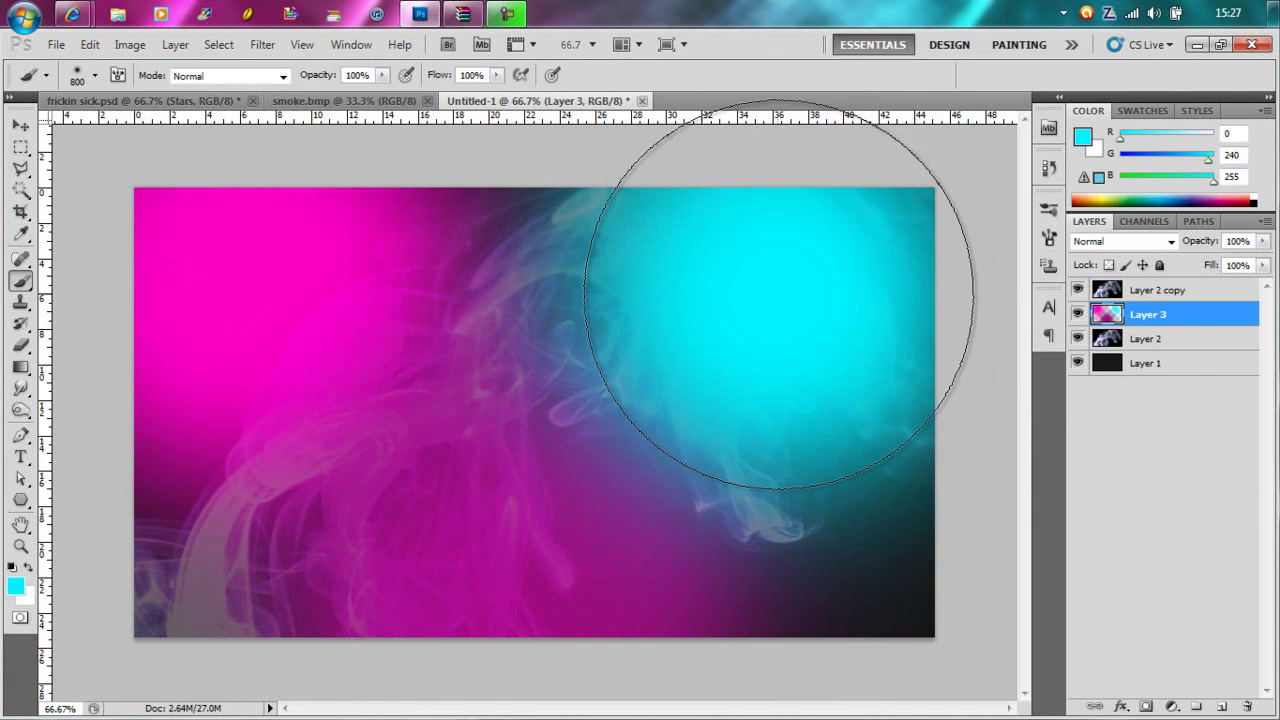
{"action": "left_click", "coordinate": [171, 586]}
Set the colour layer to Overlay and add an empty Layer 4 on top.
{"action": "left_click", "coordinate": [1170, 241]}
{"action": "left_click", "coordinate": [1120, 262]}
{"action": "left_click", "coordinate": [1157, 290]}
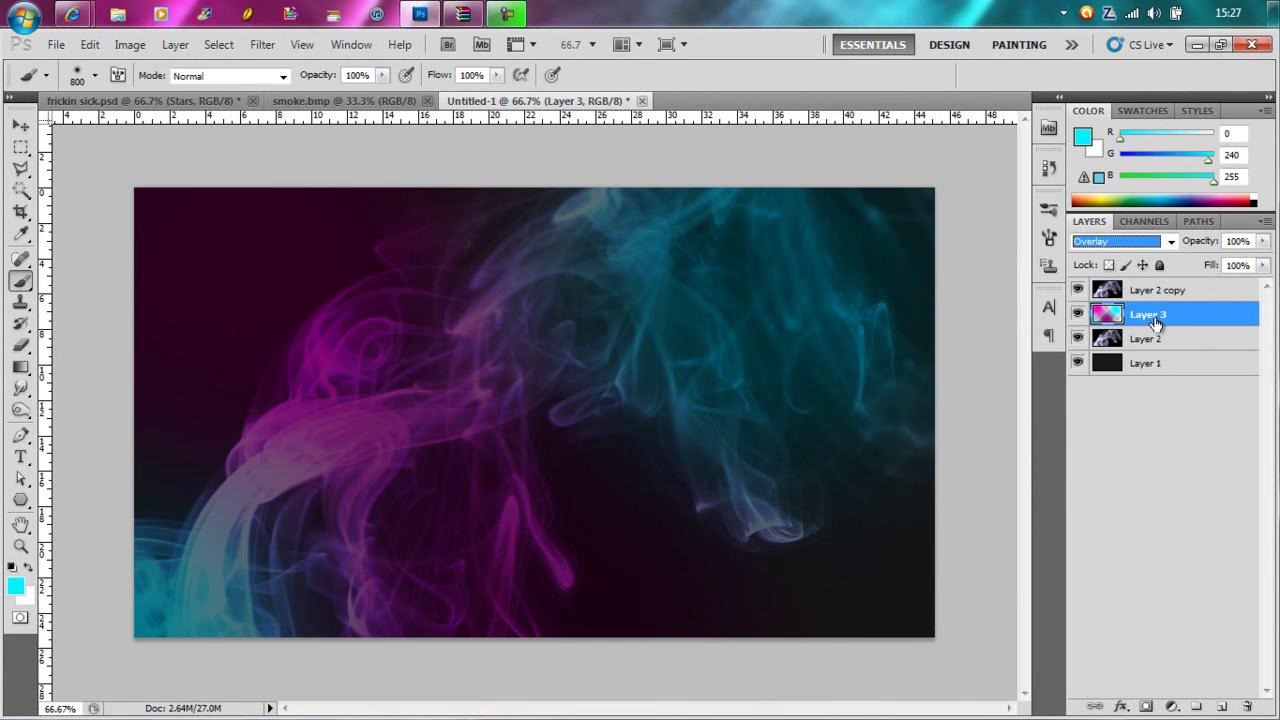
{"action": "left_click", "coordinate": [1222, 706]}
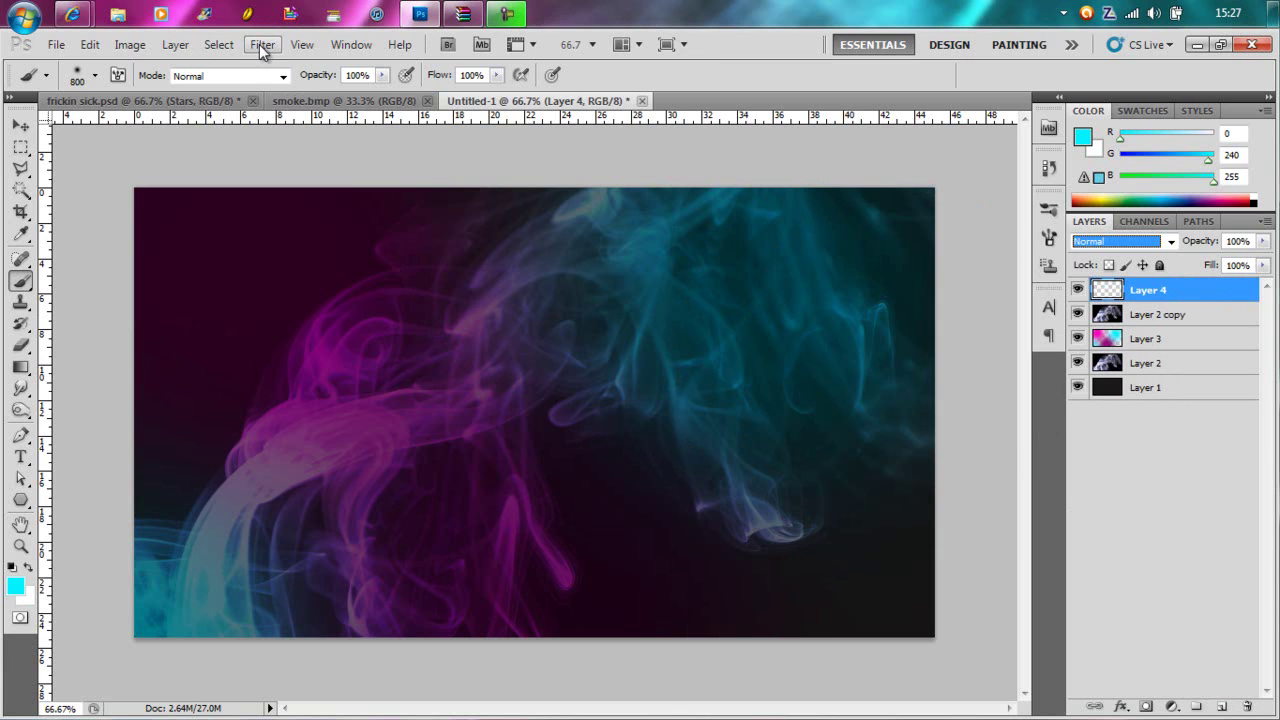
Reset the foreground to black and fill Layer 4 with it.
{"action": "left_click", "coordinate": [12, 566]}
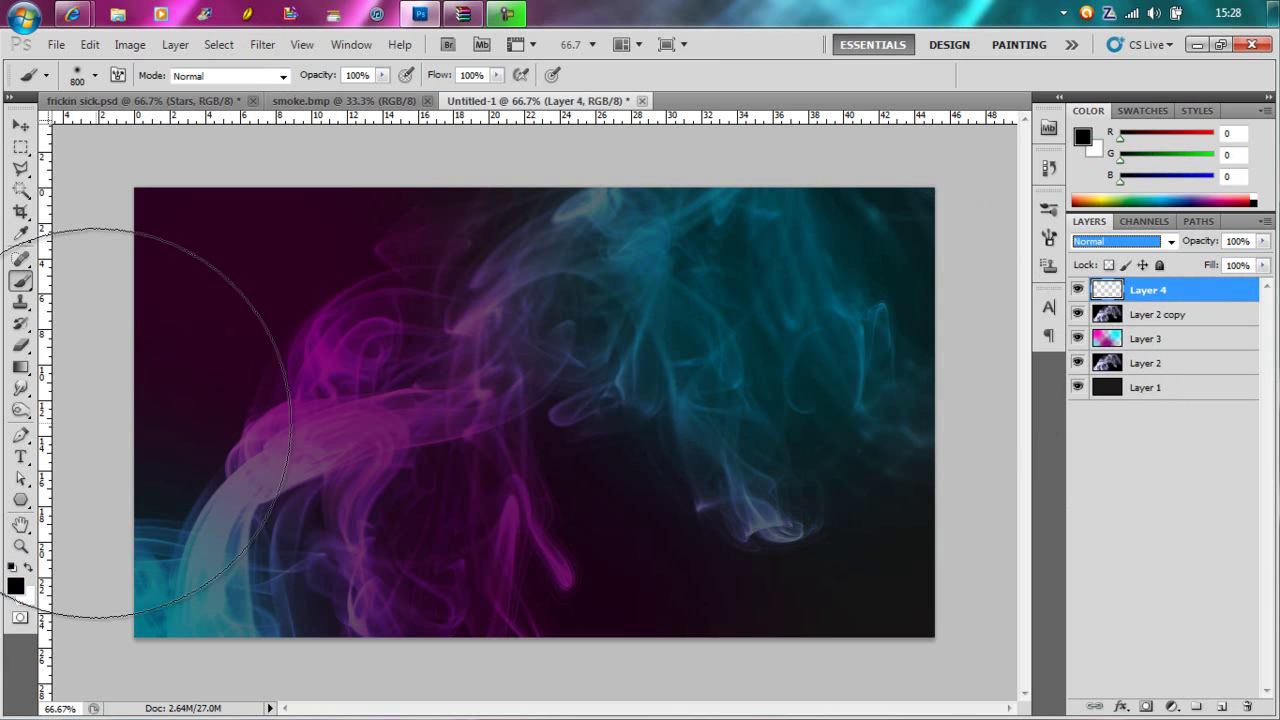
{"action": "key", "text": "v"}
{"action": "left_click", "coordinate": [1240, 314]}
{"action": "left_click", "coordinate": [1245, 292]}
{"action": "left_click", "coordinate": [262, 44]}
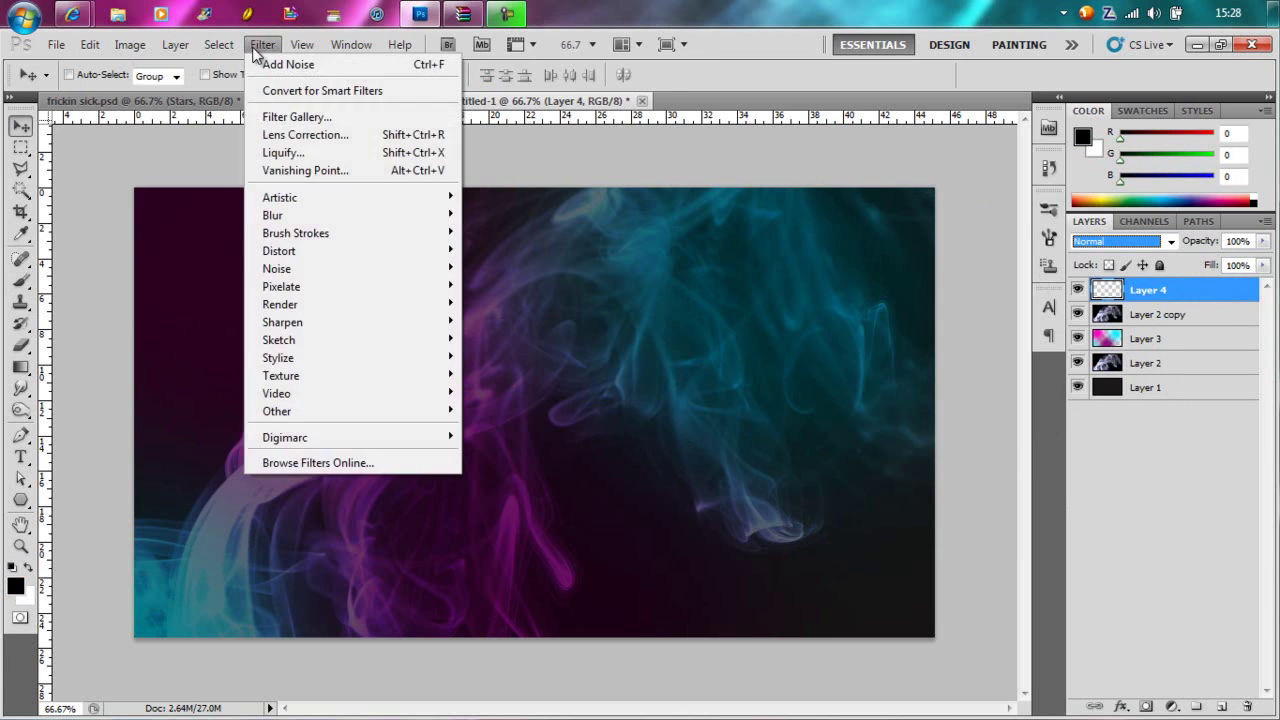
{"action": "left_click", "coordinate": [487, 270]}
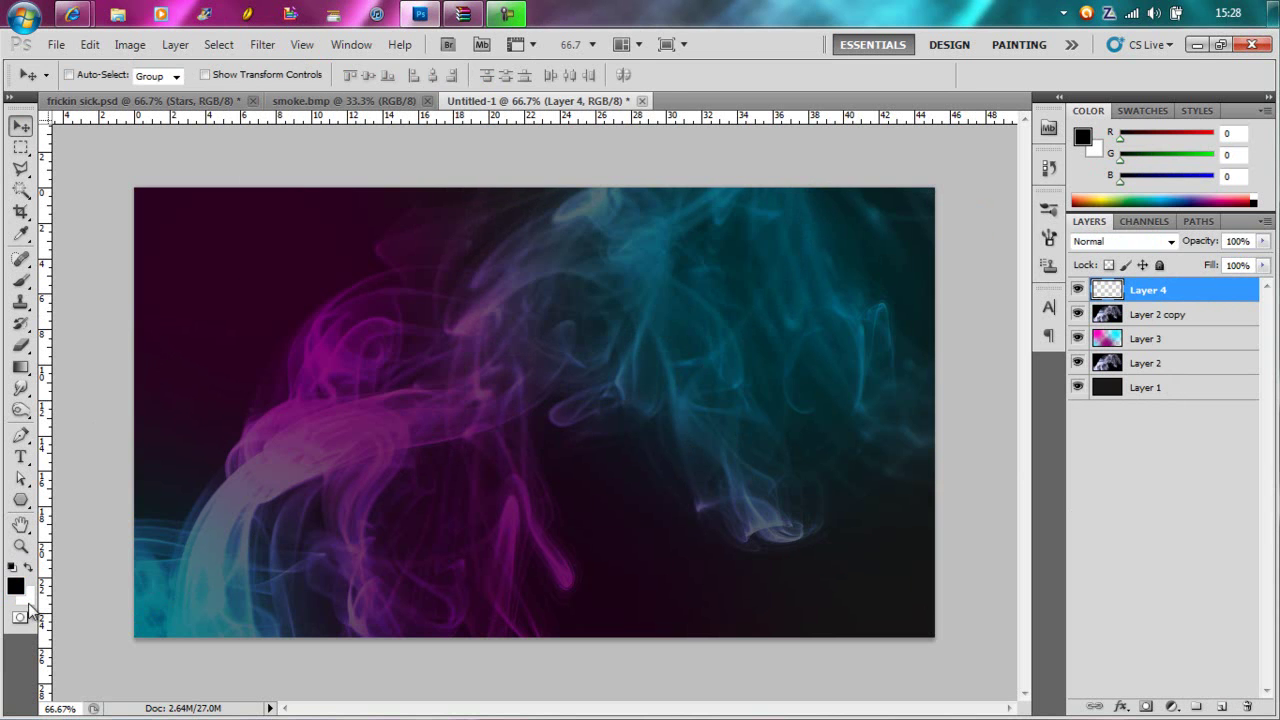
{"action": "left_click", "coordinate": [15, 586]}
{"action": "key", "text": "Return"}
{"action": "key", "text": "alt+BackSpace"}
Render Clouds on Layer 4 and try Overlay blending on it.
{"action": "left_click", "coordinate": [262, 44]}
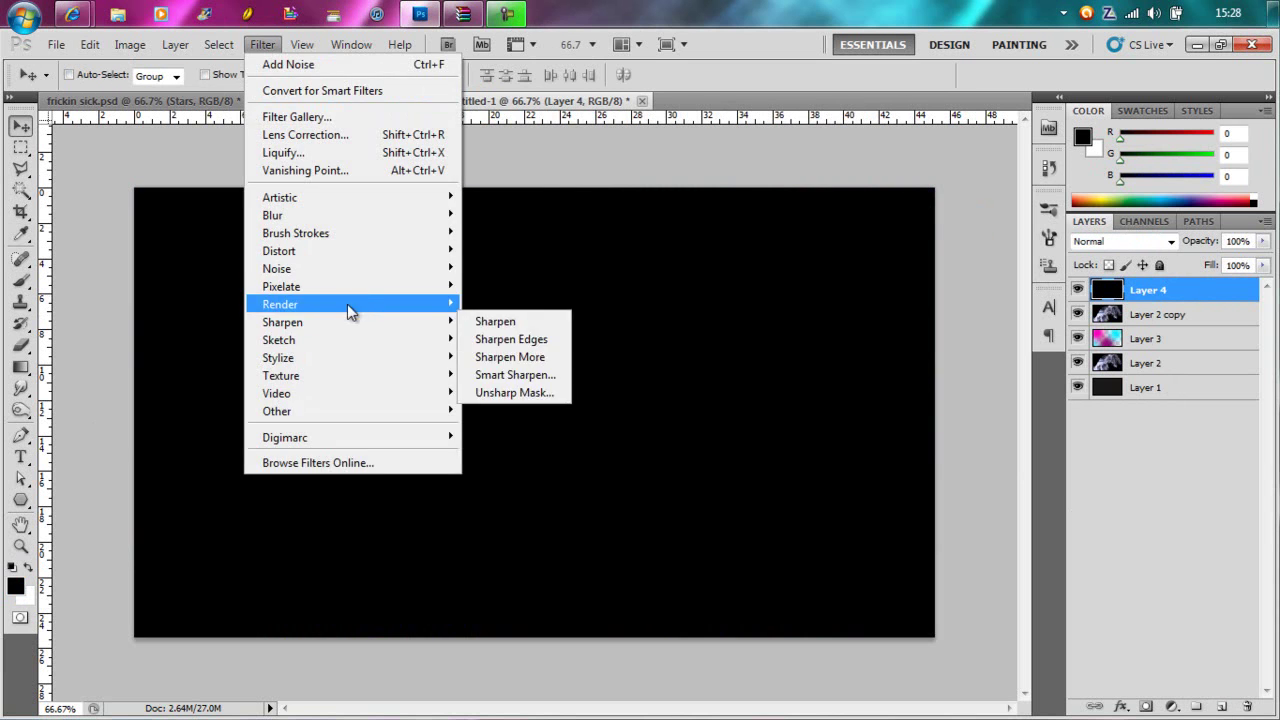
{"action": "left_click", "coordinate": [485, 302]}
{"action": "left_click", "coordinate": [1168, 241]}
{"action": "left_click", "coordinate": [1119, 234]}
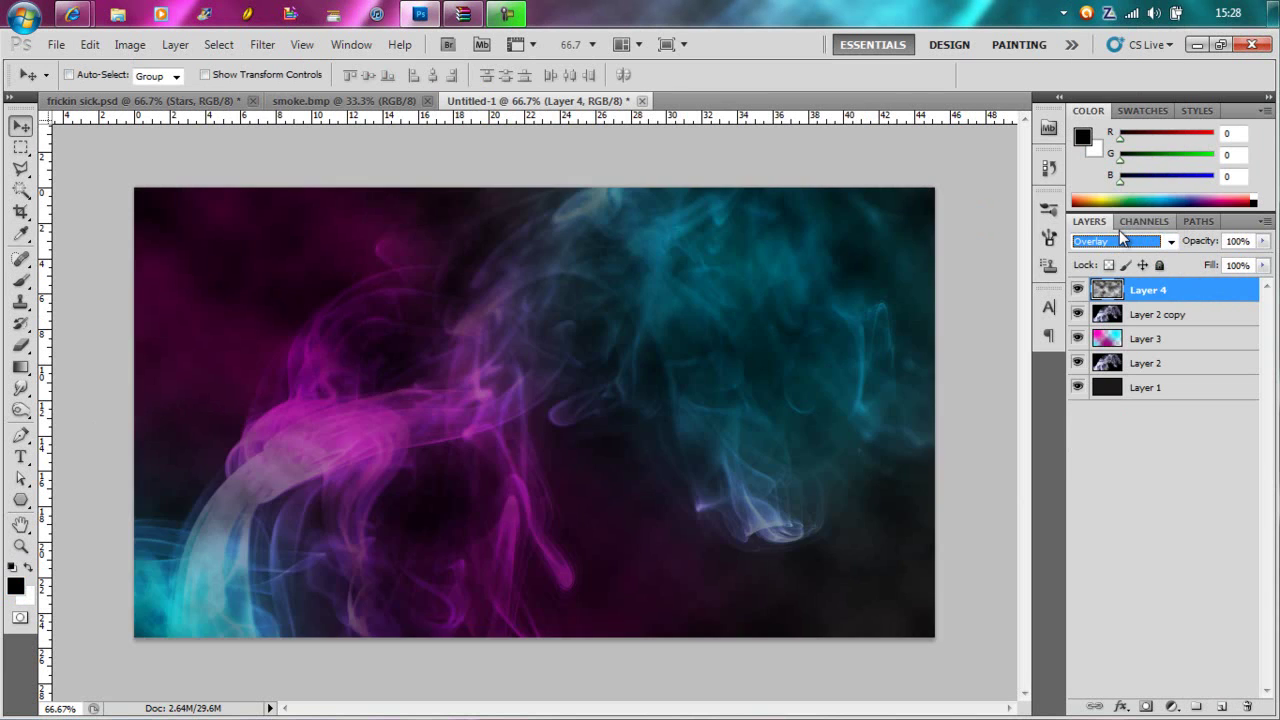
Apply the Add Noise filter to the black layer.
{"action": "left_click", "coordinate": [262, 44]}
{"action": "left_click", "coordinate": [486, 268]}
{"action": "left_click", "coordinate": [740, 145]}
Apply Levels 38/1.00/153 to the noise and blend Layer 4 in Screen mode.
{"action": "key", "text": "ctrl+l"}
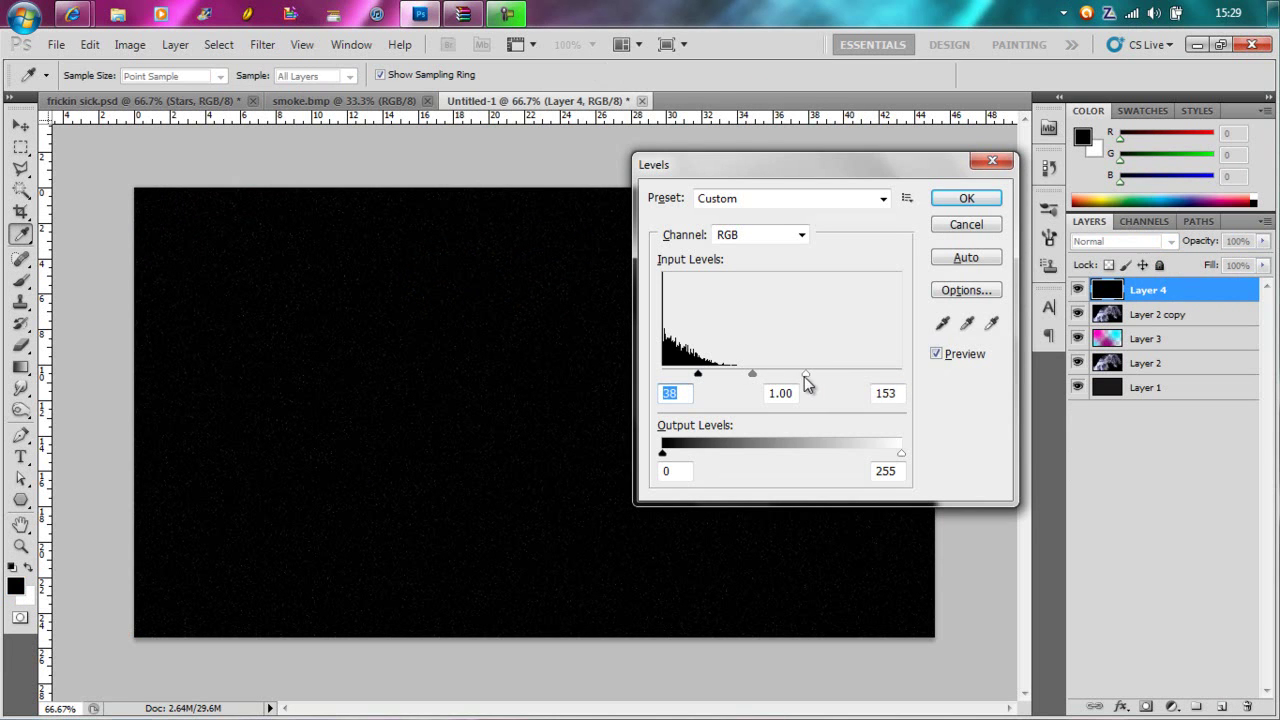
{"action": "left_click", "coordinate": [966, 198]}
{"action": "left_click", "coordinate": [1120, 241]}
{"action": "left_click", "coordinate": [1155, 231]}
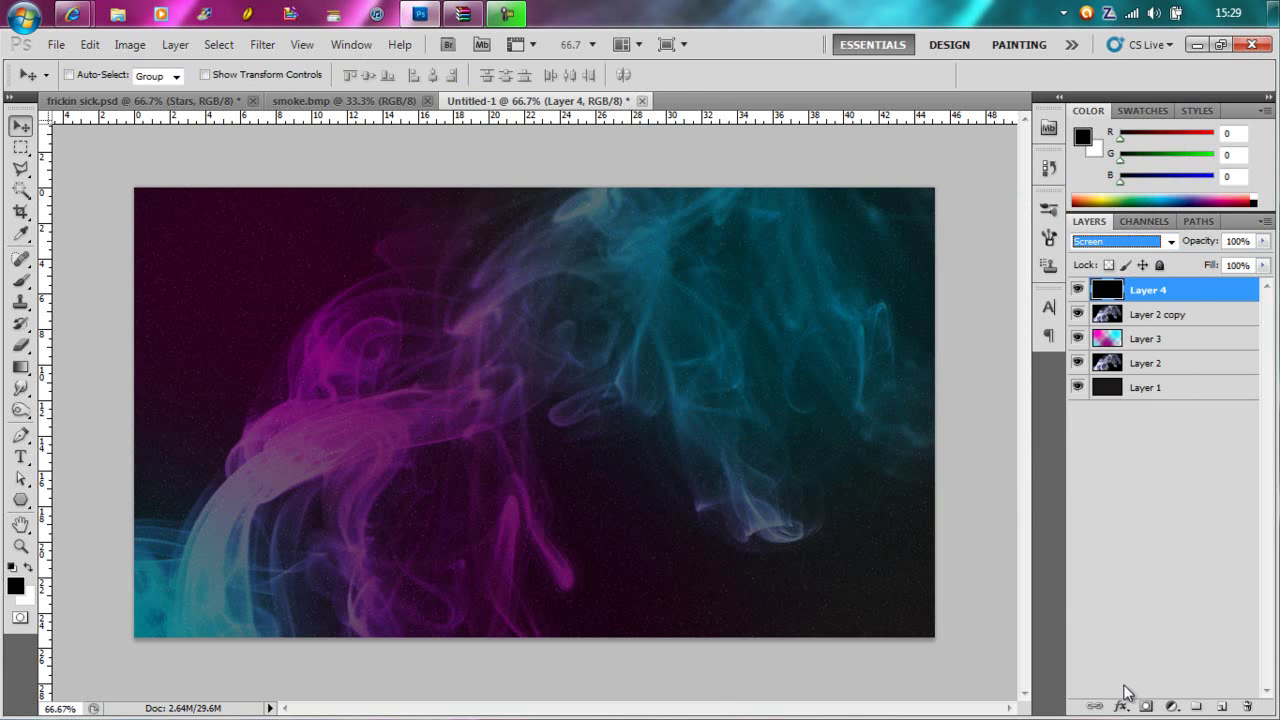
Give the sparkle layer a cloud-rendered mask, delete a stray empty layer, and choose white type.
{"action": "left_click", "coordinate": [1146, 706]}
{"action": "left_click", "coordinate": [262, 44]}
{"action": "left_click", "coordinate": [477, 305]}
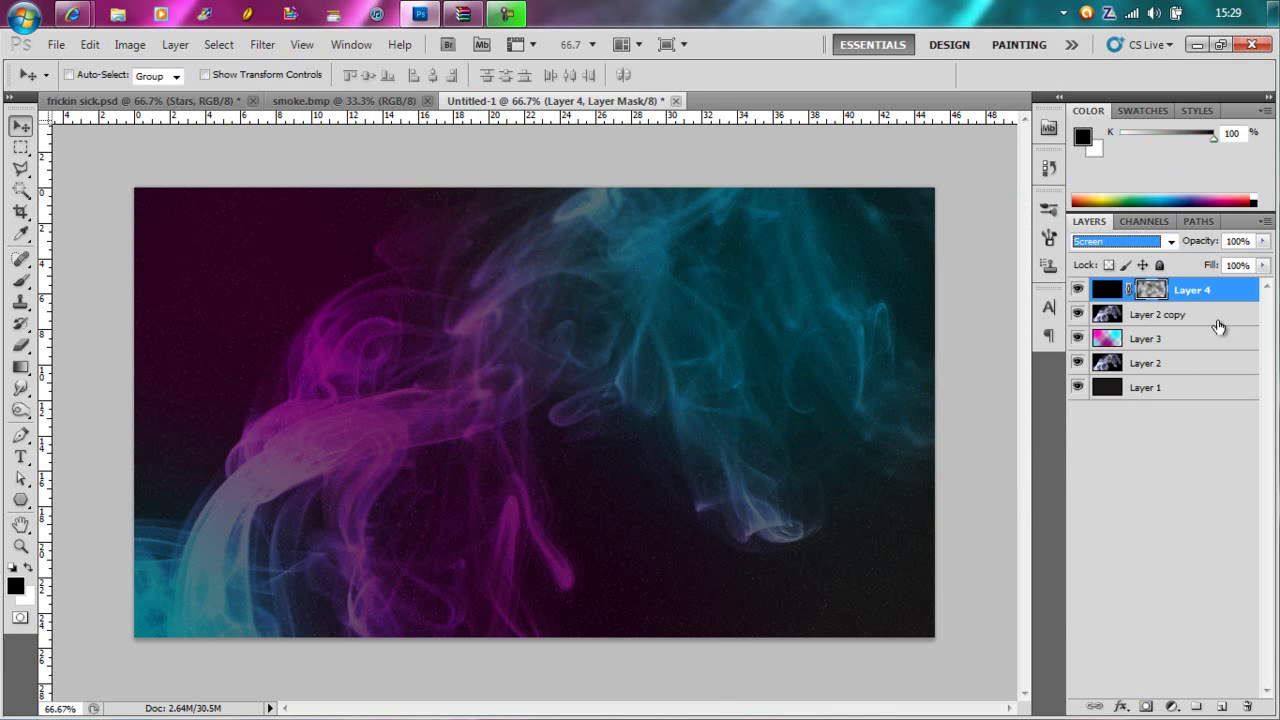
{"action": "left_click", "coordinate": [1222, 706]}
{"action": "left_click_drag", "start_coordinate": [1148, 289], "coordinate": [1247, 706]}
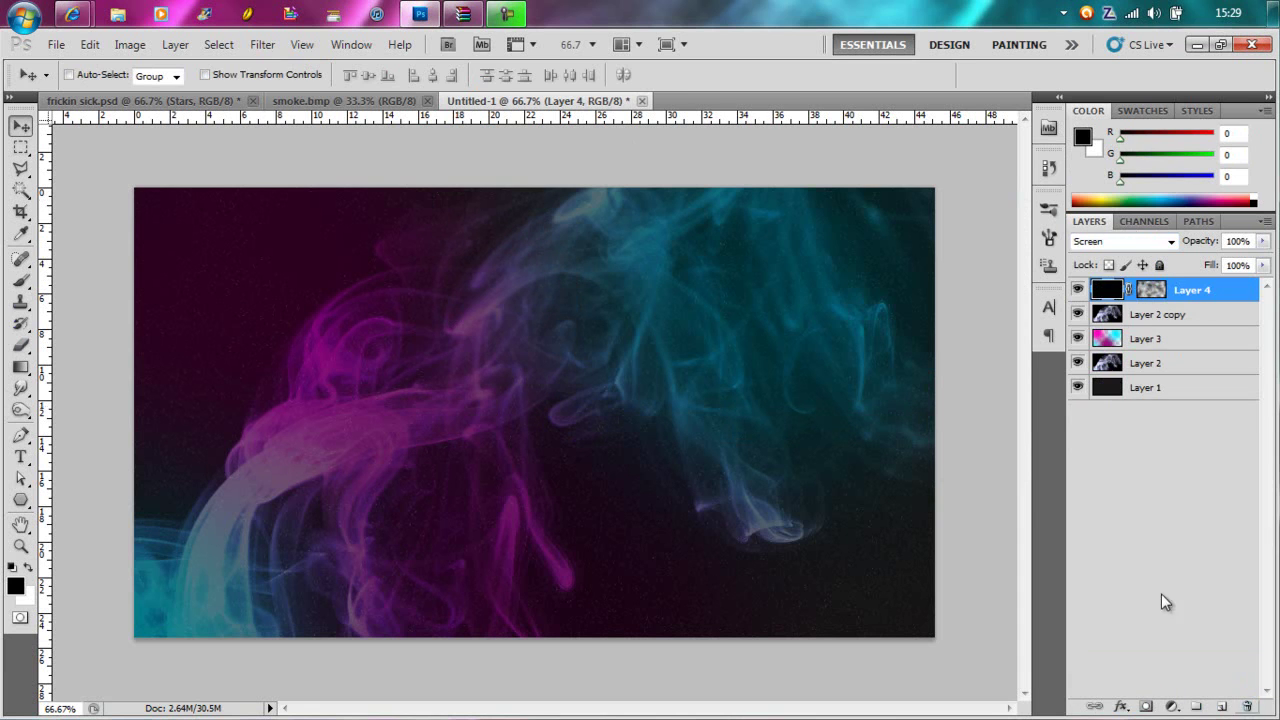
{"action": "left_click", "coordinate": [20, 456]}
{"action": "left_click", "coordinate": [28, 567]}
Type BDESIGN, move it to the canvas centre, and colour it black.
{"action": "left_click", "coordinate": [402, 312]}
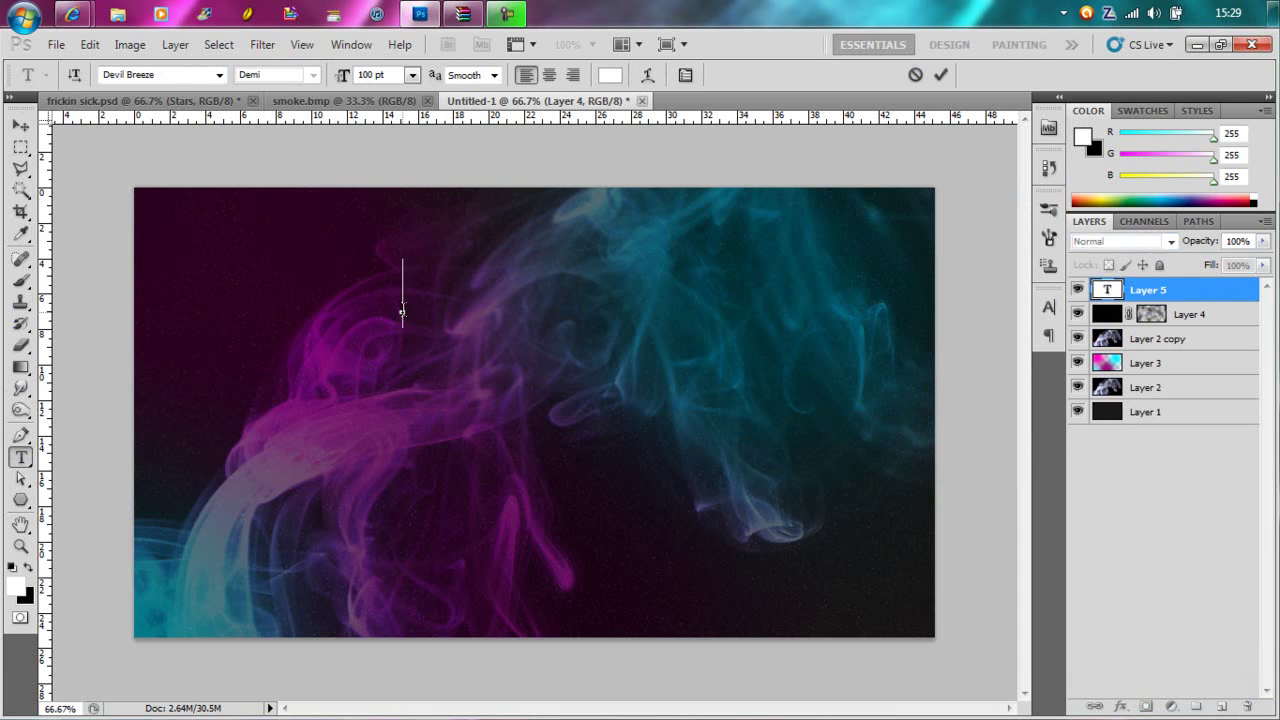
{"action": "type", "text": "3DESIGN"}
{"action": "key", "text": "ctrl+Return"}
{"action": "left_click_drag", "start_coordinate": [399, 286], "coordinate": [416, 376]}
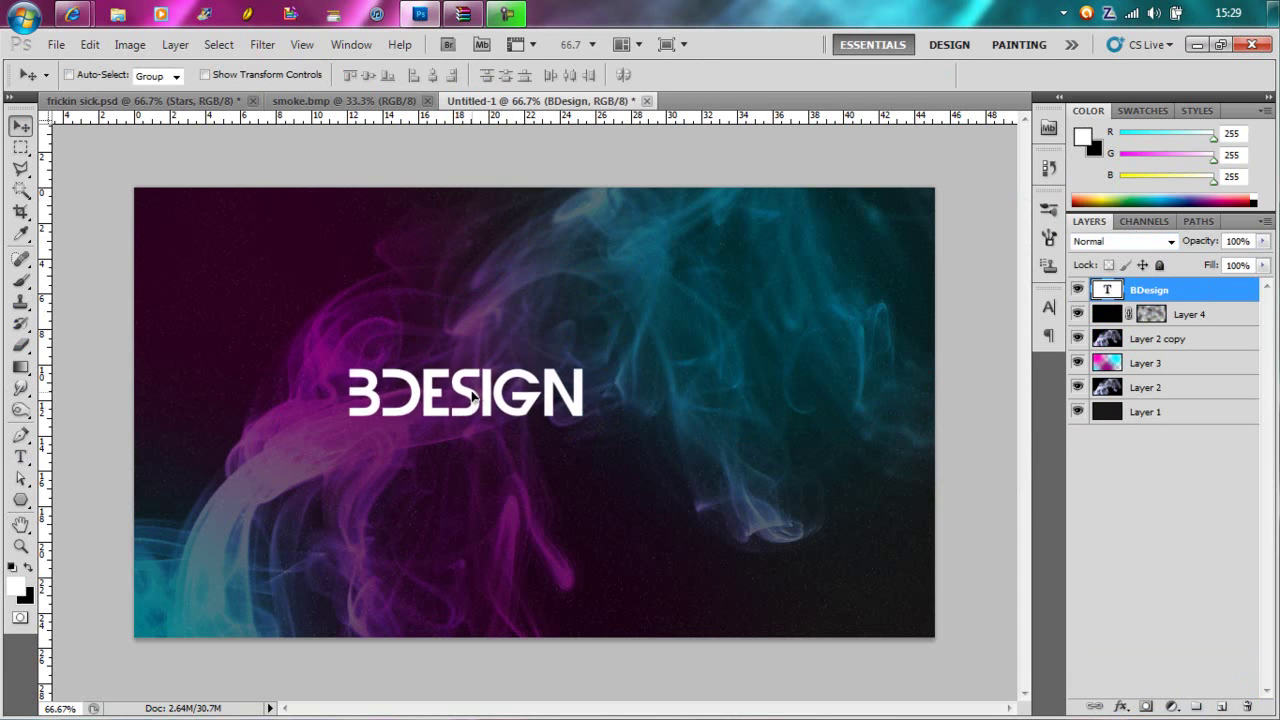
{"action": "double_click", "coordinate": [416, 376]}
{"action": "left_click", "coordinate": [28, 567]}
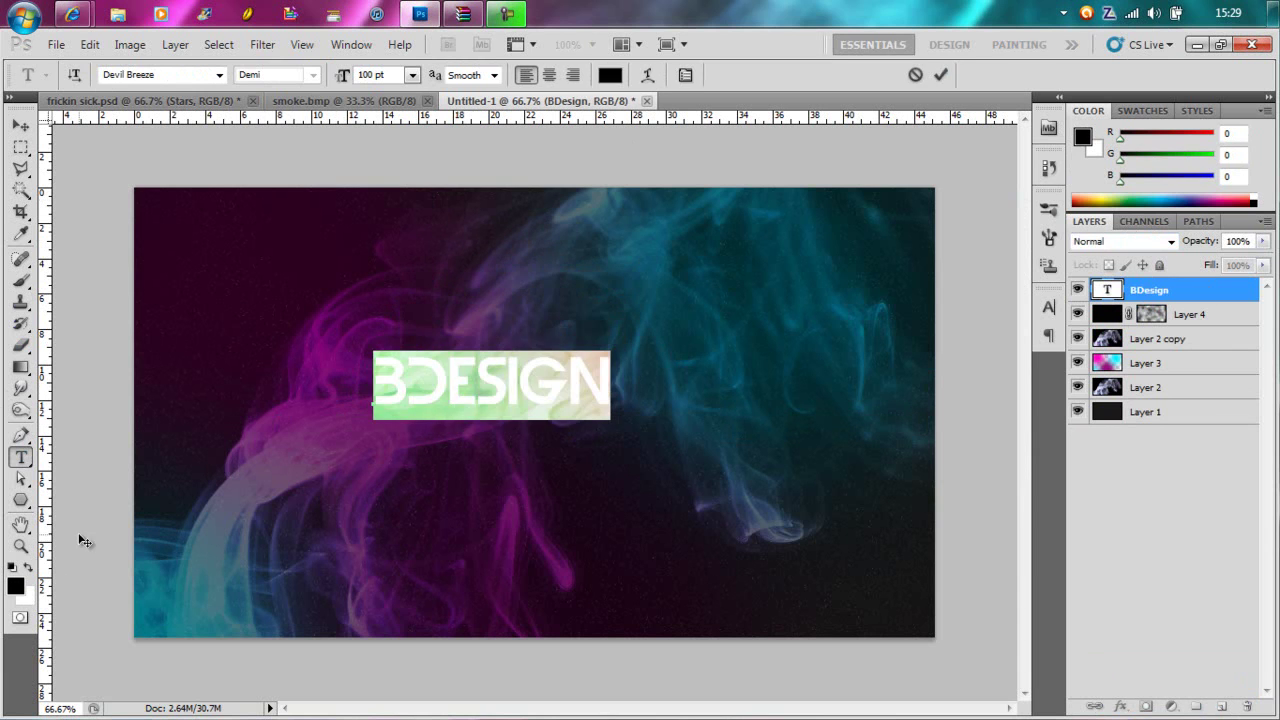
{"action": "left_click", "coordinate": [20, 124]}
Add a UK text layer below BDESIGN.
{"action": "key", "text": "t"}
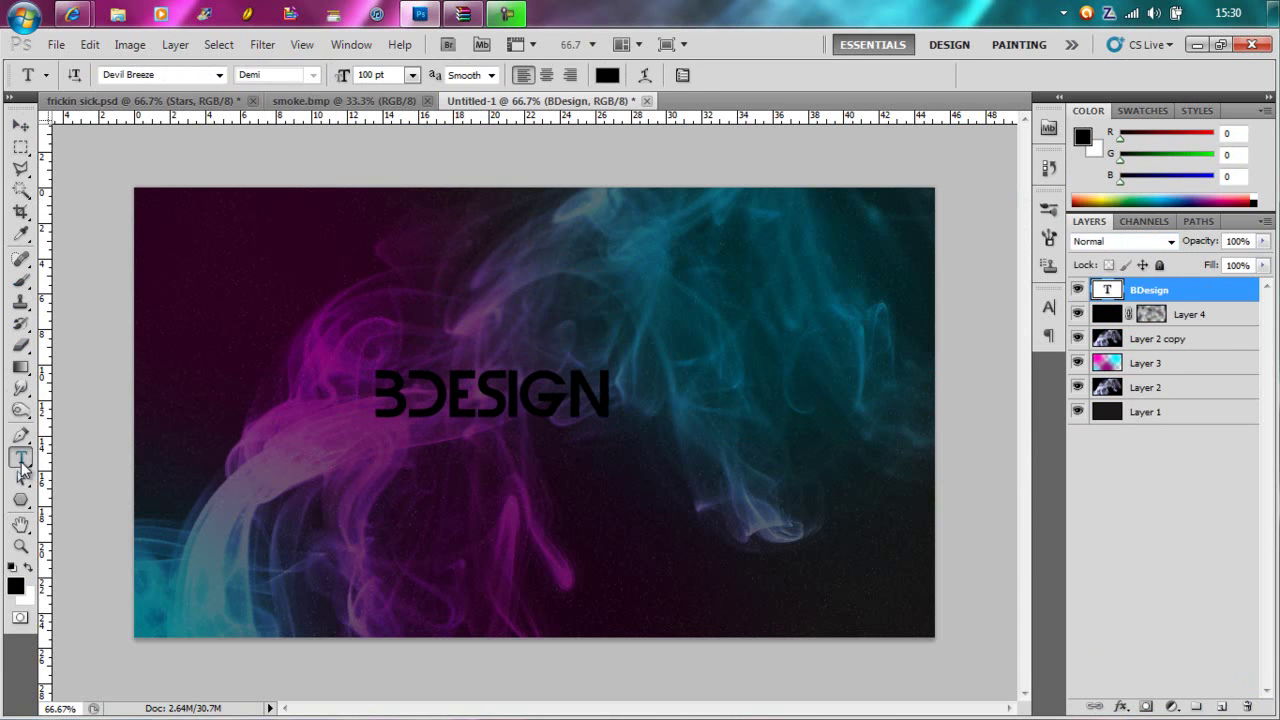
{"action": "left_click", "coordinate": [526, 470]}
{"action": "type", "text": "UK"}
{"action": "key", "text": "ctrl+Return"}
{"action": "key", "text": "v"}
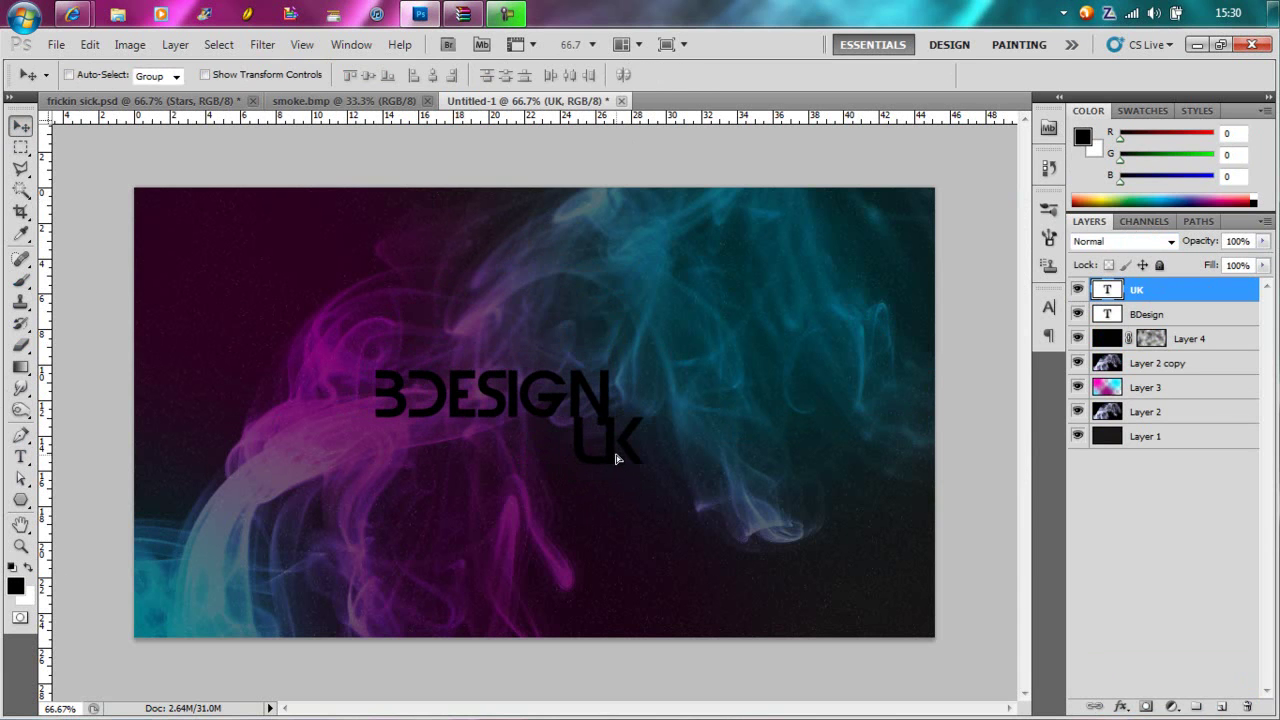
Zoom in and convert the BDesign text layer to a shape.
{"action": "key", "text": "ctrl+plus"}
{"action": "key", "text": "ctrl+plus"}
{"action": "left_click", "coordinate": [1146, 314]}
{"action": "right_click", "coordinate": [1148, 314]}
{"action": "left_click", "coordinate": [1015, 424]}
{"action": "key", "text": "a"}
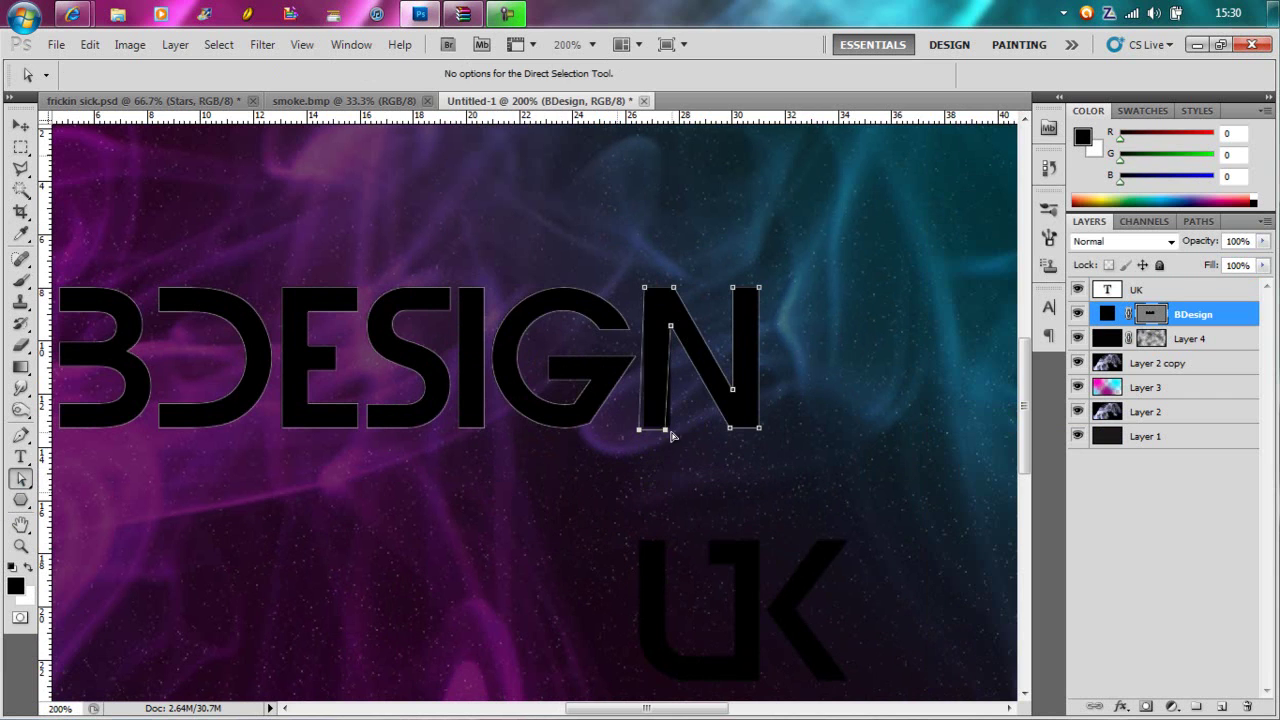
Reshape the N's path so its left stroke extends downward.
{"action": "key", "text": "ctrl+z"}
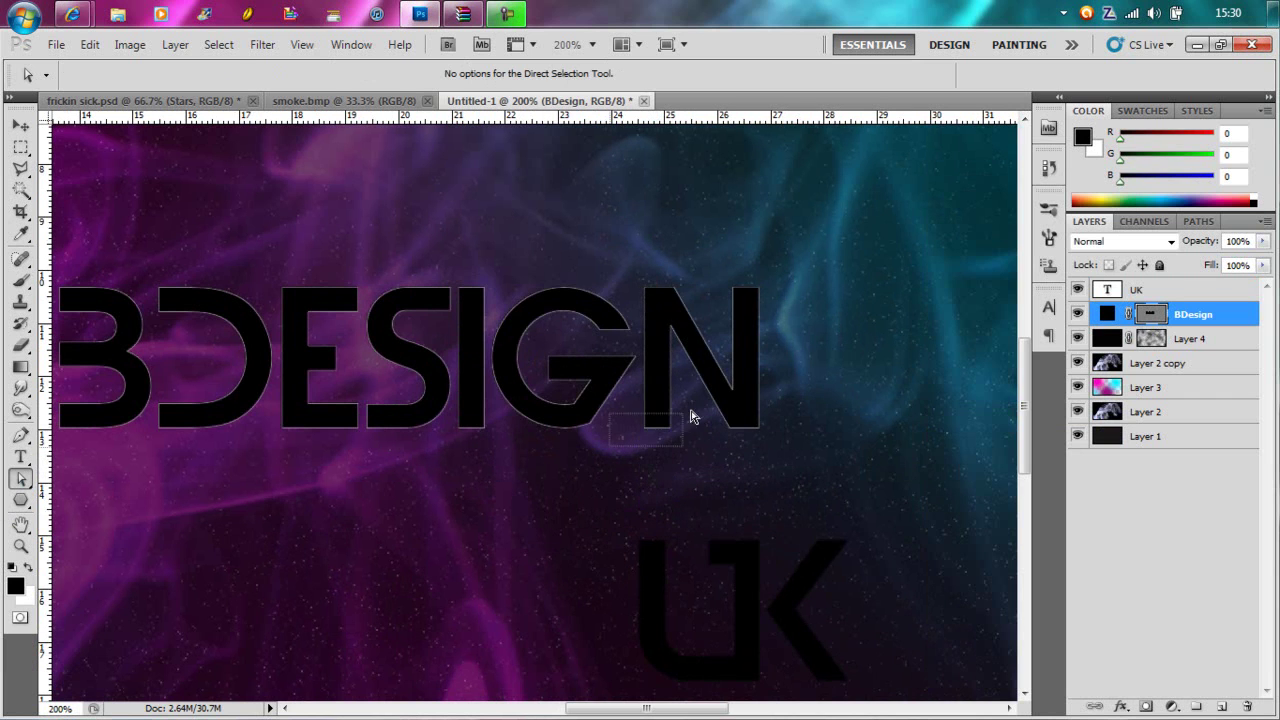
{"action": "key", "text": "shift+a"}
{"action": "left_click_drag", "start_coordinate": [666, 476], "coordinate": [676, 432]}
{"action": "left_click", "coordinate": [678, 436]}
{"action": "key", "text": "shift+a"}
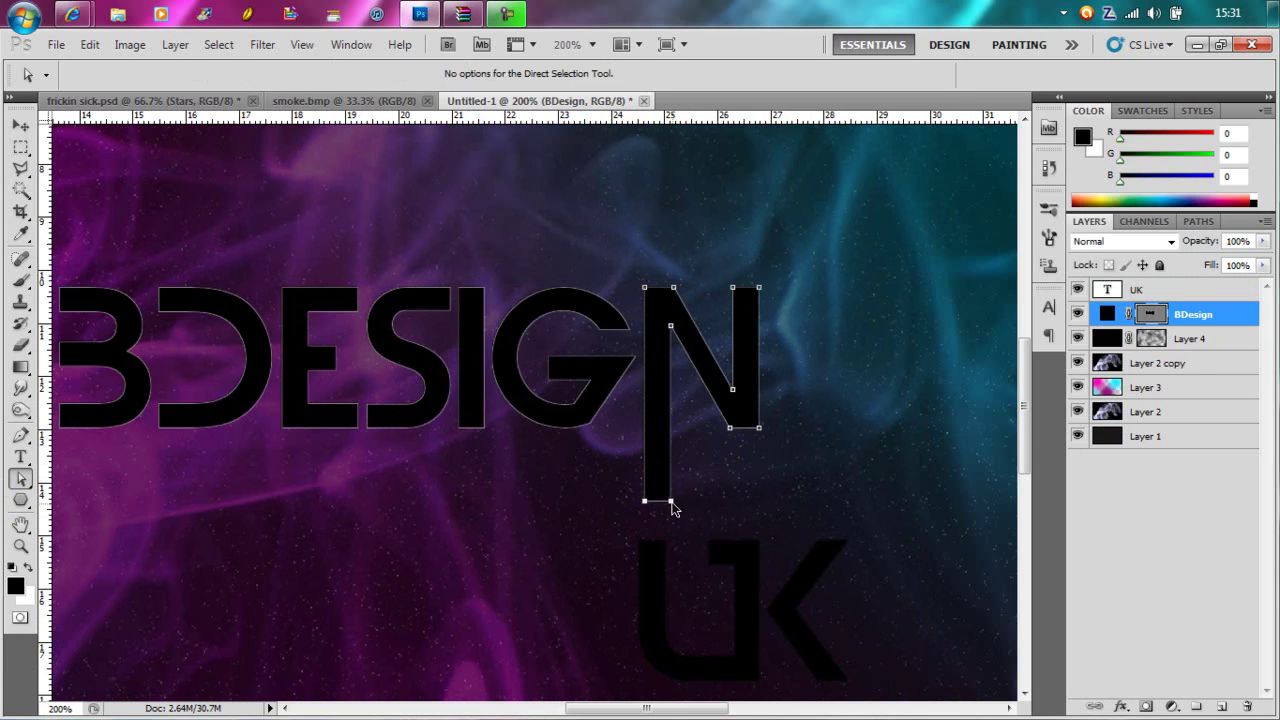
Rasterize the BDesign layer and move UK up to meet the N's stroke.
{"action": "right_click", "coordinate": [1183, 316]}
{"action": "left_click", "coordinate": [1025, 338]}
{"action": "left_click", "coordinate": [1137, 289]}
{"action": "key", "text": "v"}
{"action": "left_click_drag", "start_coordinate": [671, 560], "coordinate": [671, 508]}
{"action": "key", "text": "ctrl+minus"}
{"action": "key", "text": "ctrl+minus"}
Merge the UK and BDesign layers into a single layer.
{"action": "left_click", "coordinate": [1181, 314], "text": "shift"}
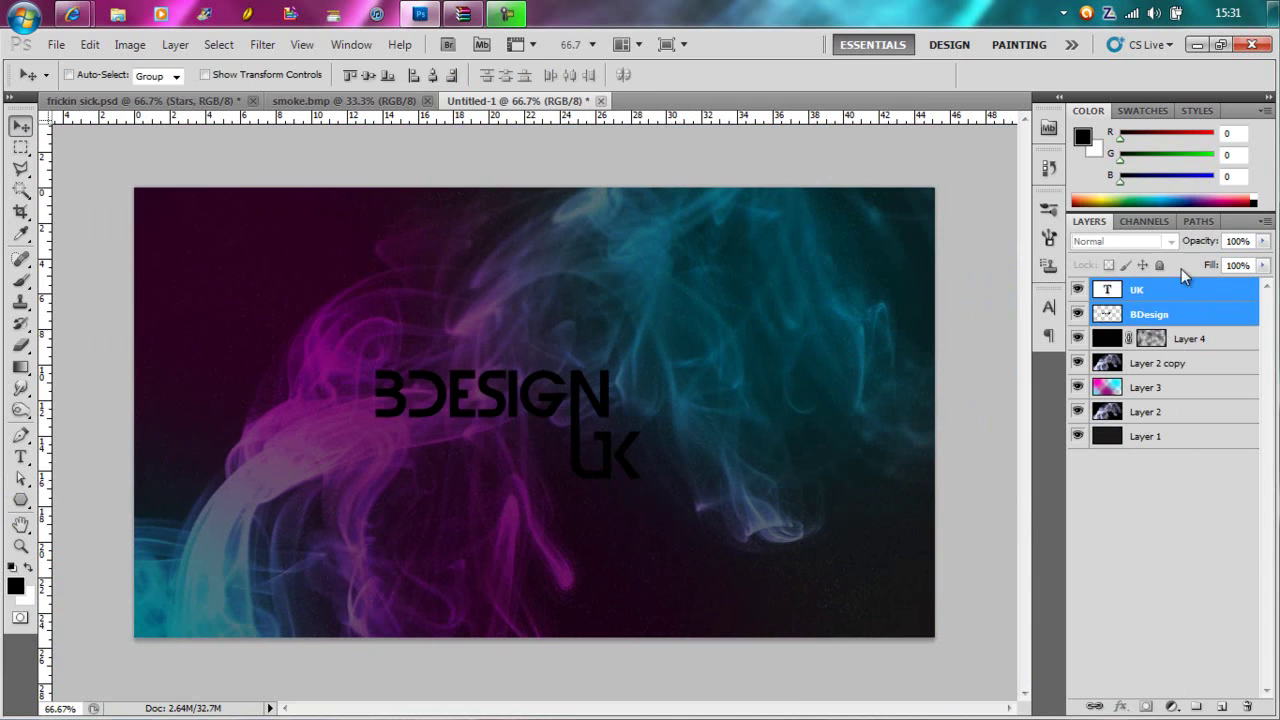
{"action": "right_click", "coordinate": [1181, 314]}
{"action": "left_click", "coordinate": [1069, 525]}
{"action": "left_click", "coordinate": [1070, 520]}
{"action": "left_click", "coordinate": [1185, 341]}
{"action": "left_click", "coordinate": [1150, 316]}
{"action": "right_click", "coordinate": [1165, 314]}
{"action": "left_click", "coordinate": [1248, 291], "text": "shift"}
{"action": "right_click", "coordinate": [1157, 317]}
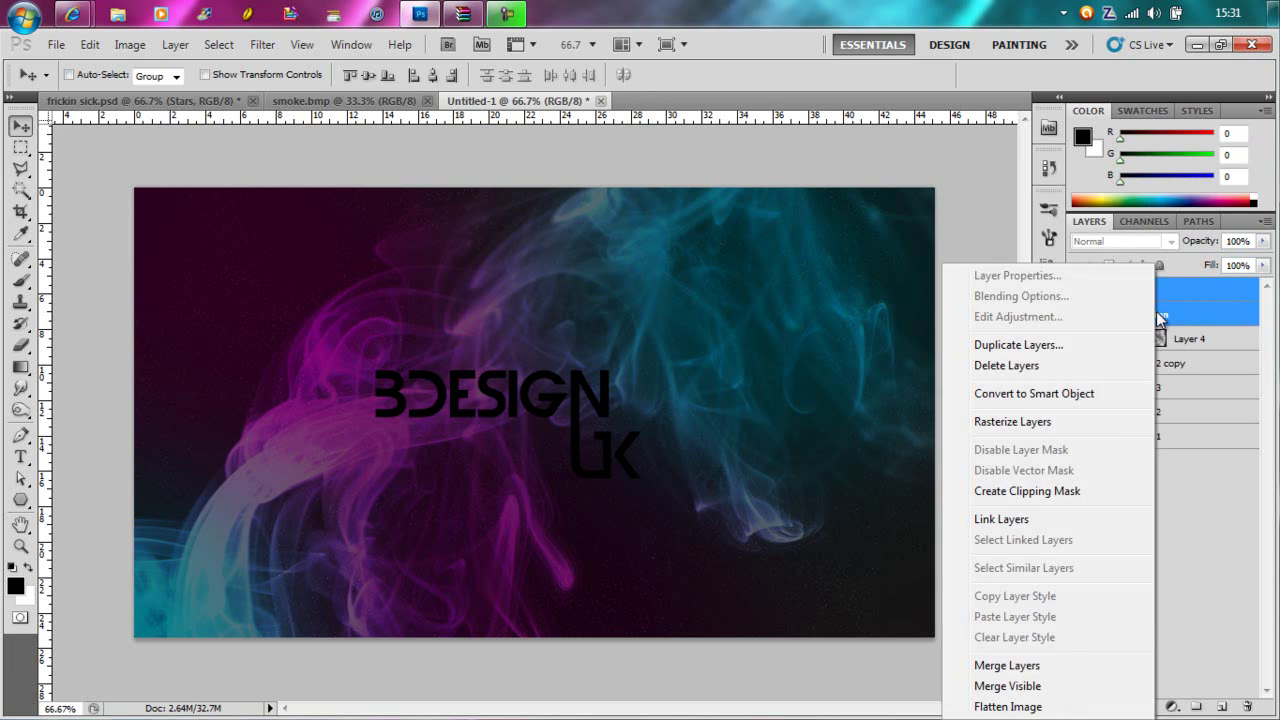
{"action": "left_click", "coordinate": [986, 666]}
Nudge the merged text slightly right, add an empty layer, and open the brush preset options.
{"action": "left_click_drag", "start_coordinate": [595, 404], "coordinate": [615, 400]}
{"action": "left_click", "coordinate": [1224, 709]}
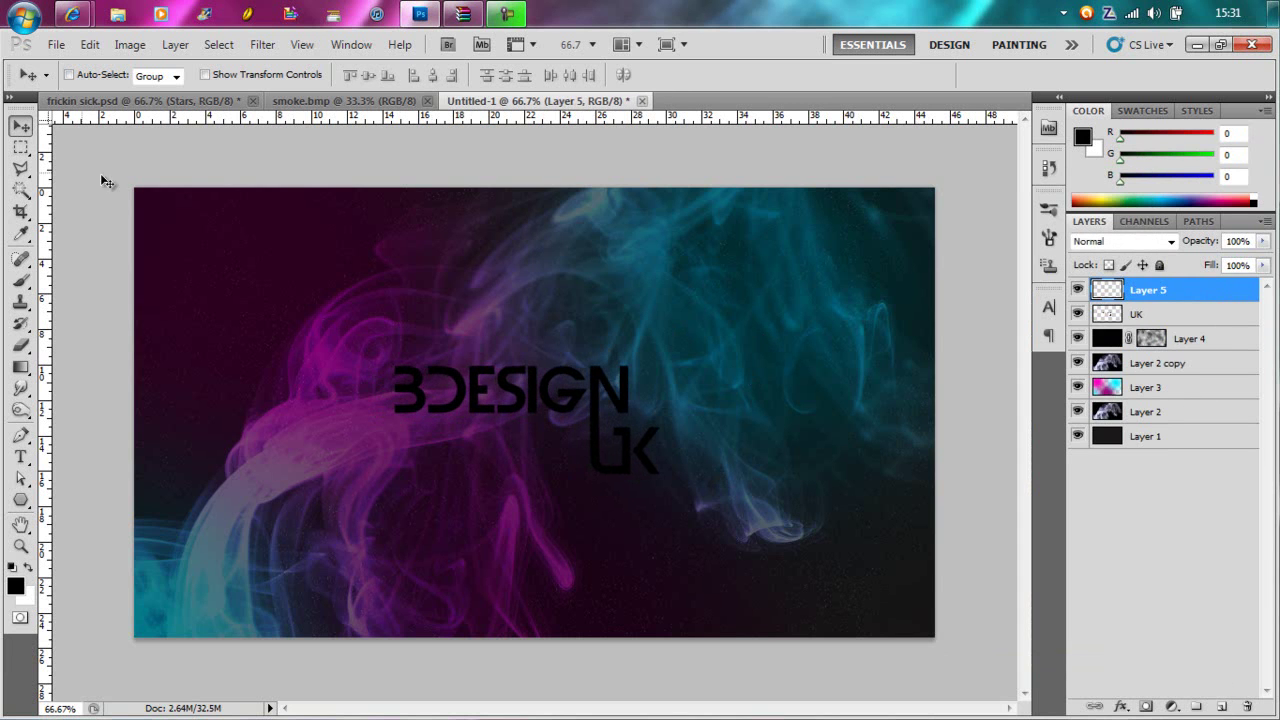
{"action": "left_click", "coordinate": [20, 281]}
{"action": "left_click", "coordinate": [95, 75]}
{"action": "left_click", "coordinate": [235, 107]}
Load the sparkle brush set and increase its spacing in the Brush panel.
{"action": "left_click", "coordinate": [299, 356]}
{"action": "left_click", "coordinate": [591, 614]}
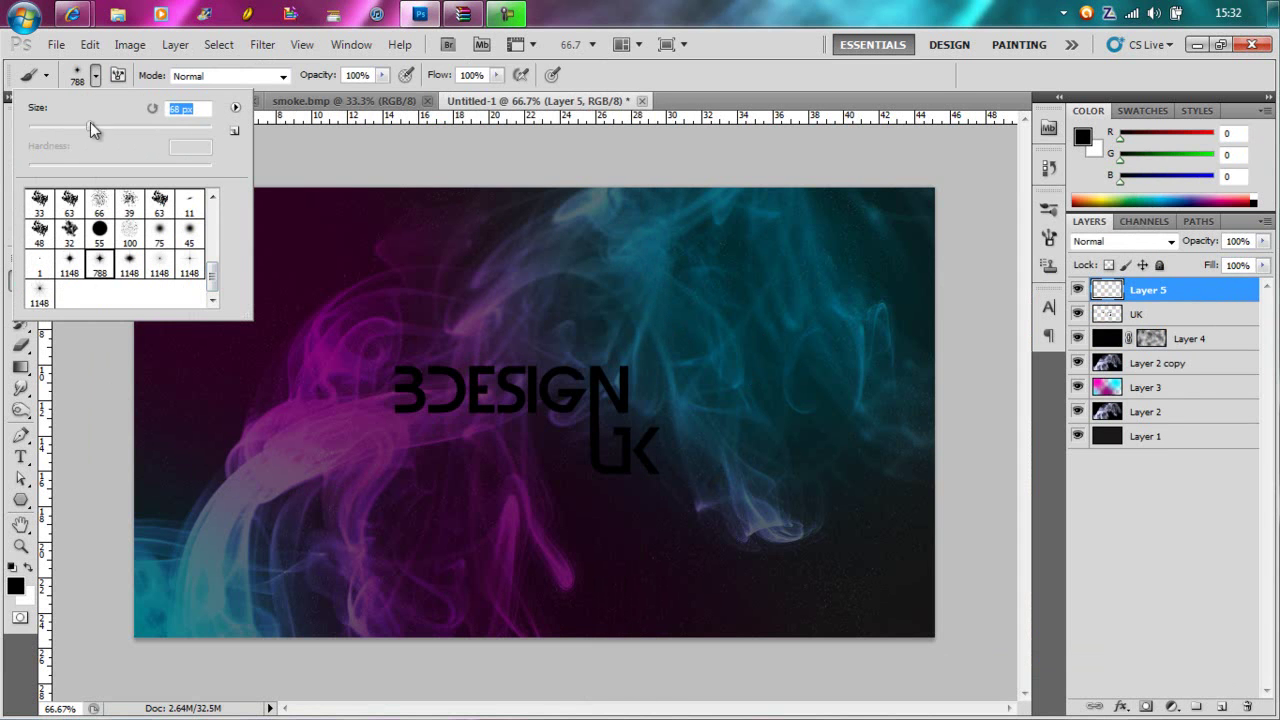
{"action": "left_click", "coordinate": [100, 87]}
{"action": "left_click", "coordinate": [1048, 237]}
{"action": "left_click", "coordinate": [766, 272]}
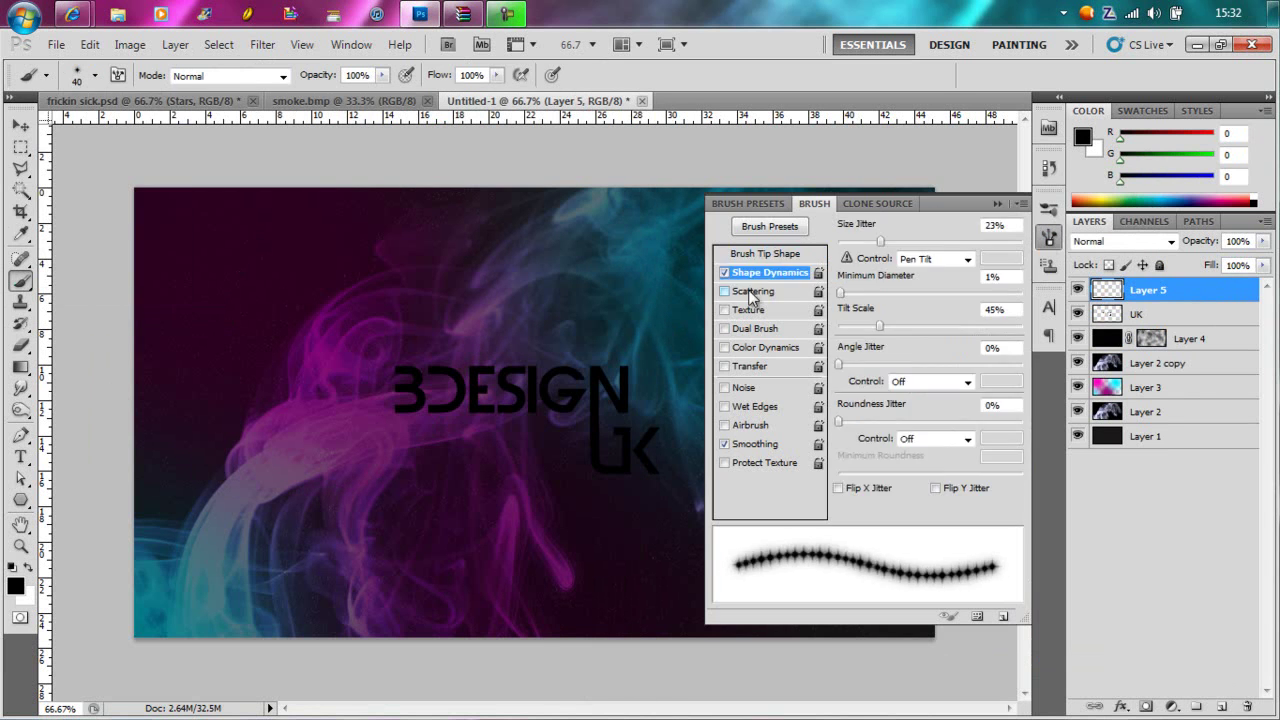
{"action": "left_click_drag", "start_coordinate": [860, 484], "coordinate": [1010, 484]}
{"action": "left_click", "coordinate": [1048, 237]}
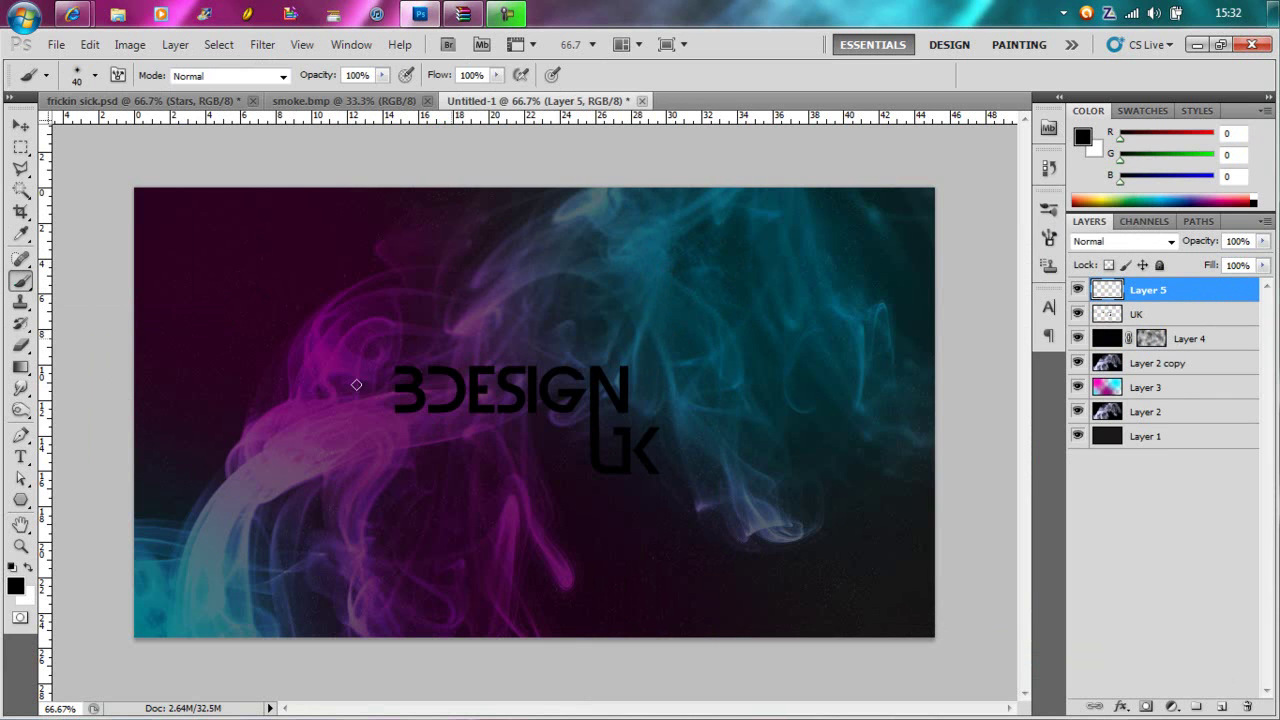
Paint white sparkles on Layer 5 with a 30 px brush at about 1000% spacing.
{"action": "key", "text": "x"}
{"action": "left_click", "coordinate": [234, 286]}
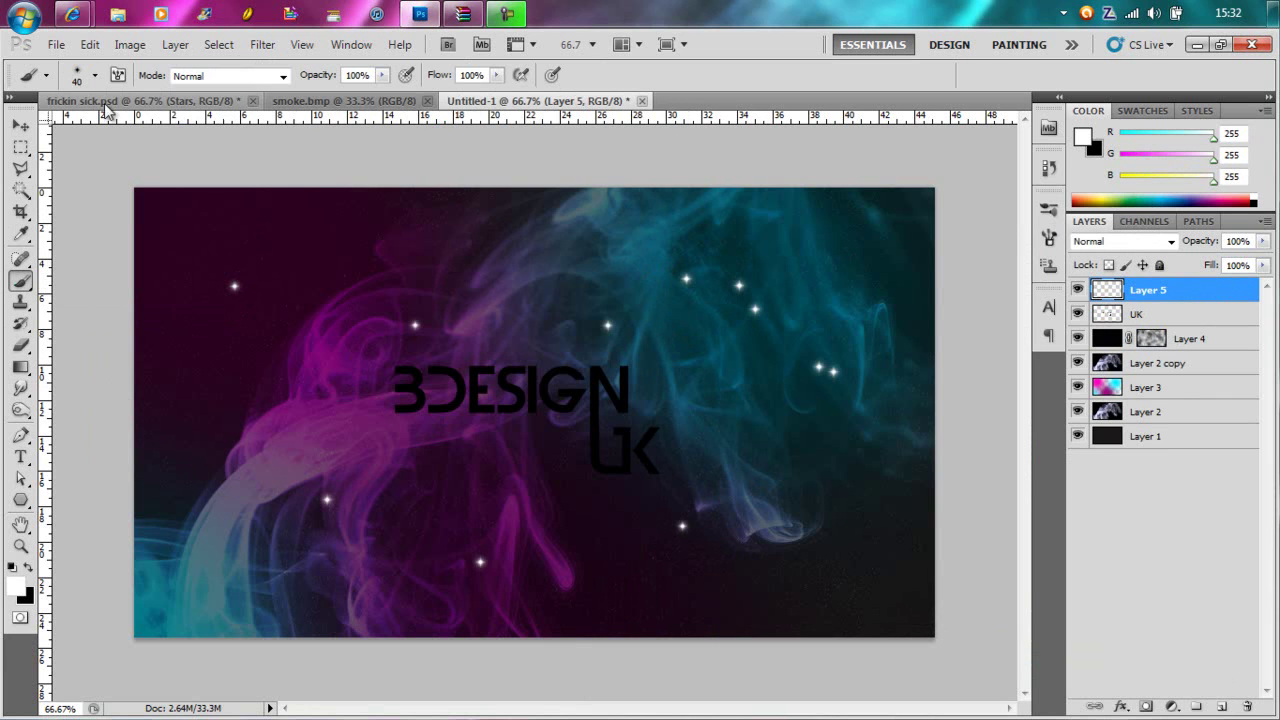
{"action": "left_click", "coordinate": [95, 75]}
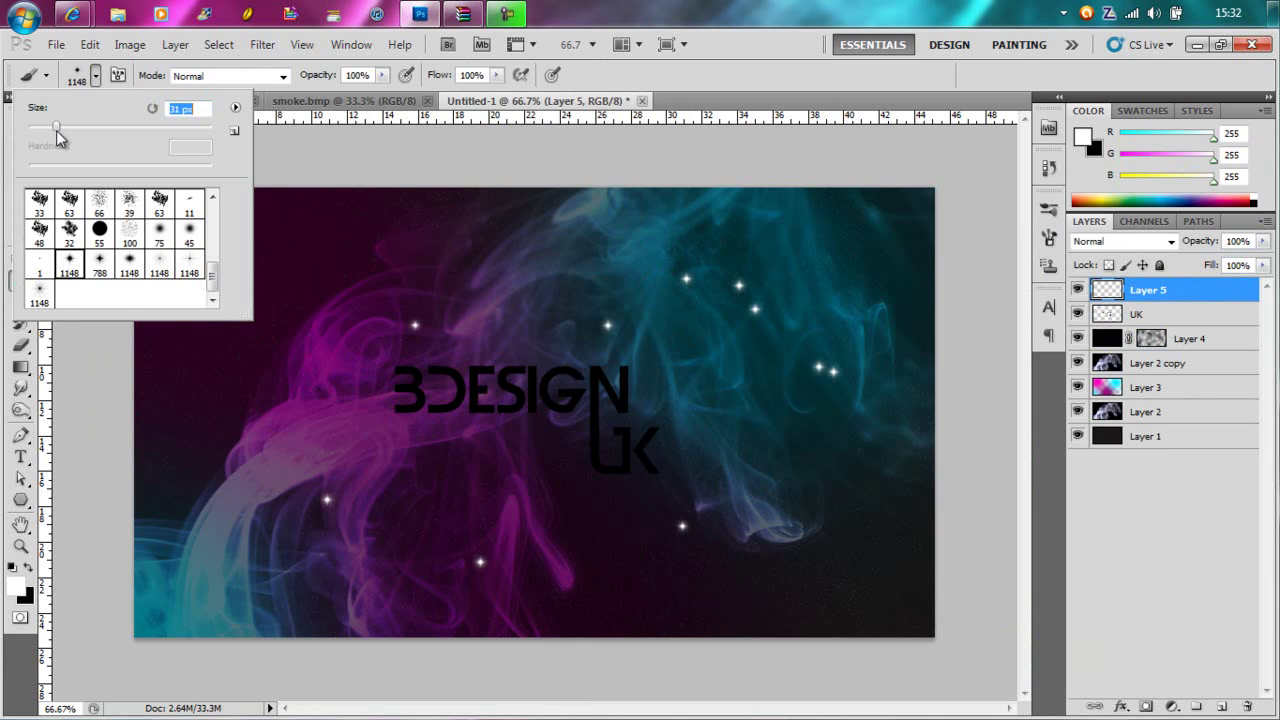
{"action": "left_click_drag", "start_coordinate": [272, 331], "coordinate": [288, 325]}
{"action": "key", "text": "F5"}
{"action": "left_click", "coordinate": [771, 251]}
{"action": "left_click_drag", "start_coordinate": [770, 486], "coordinate": [986, 486]}
{"action": "key", "text": "F5"}
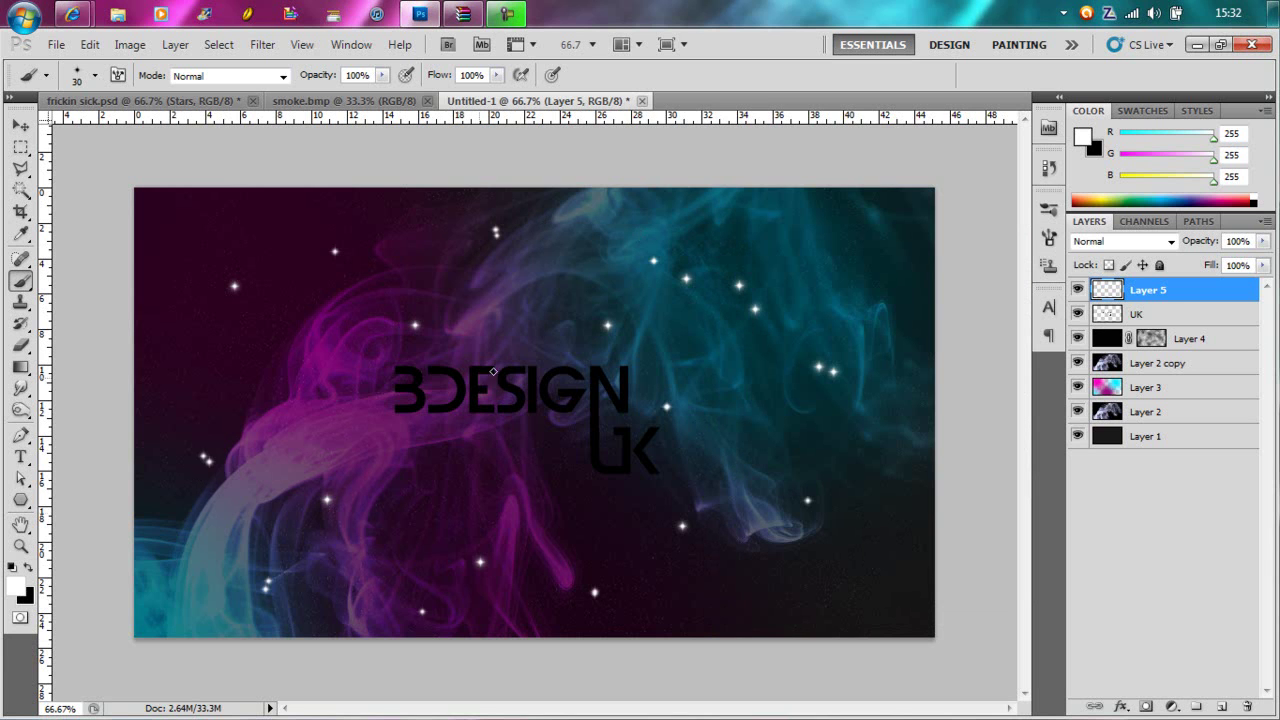
Try Overlay blending and two duplicates of the sparkle layer, then undo them.
{"action": "left_click", "coordinate": [1170, 242]}
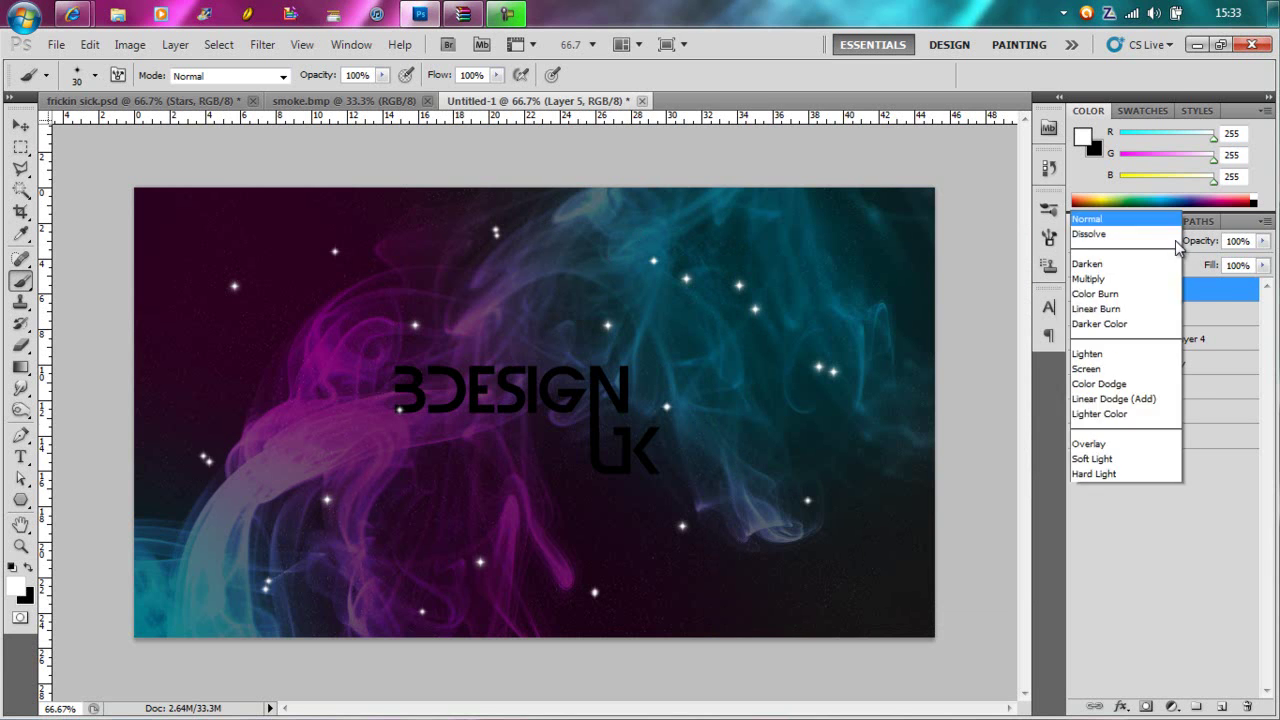
{"action": "left_click", "coordinate": [1110, 446]}
{"action": "right_click", "coordinate": [1163, 301]}
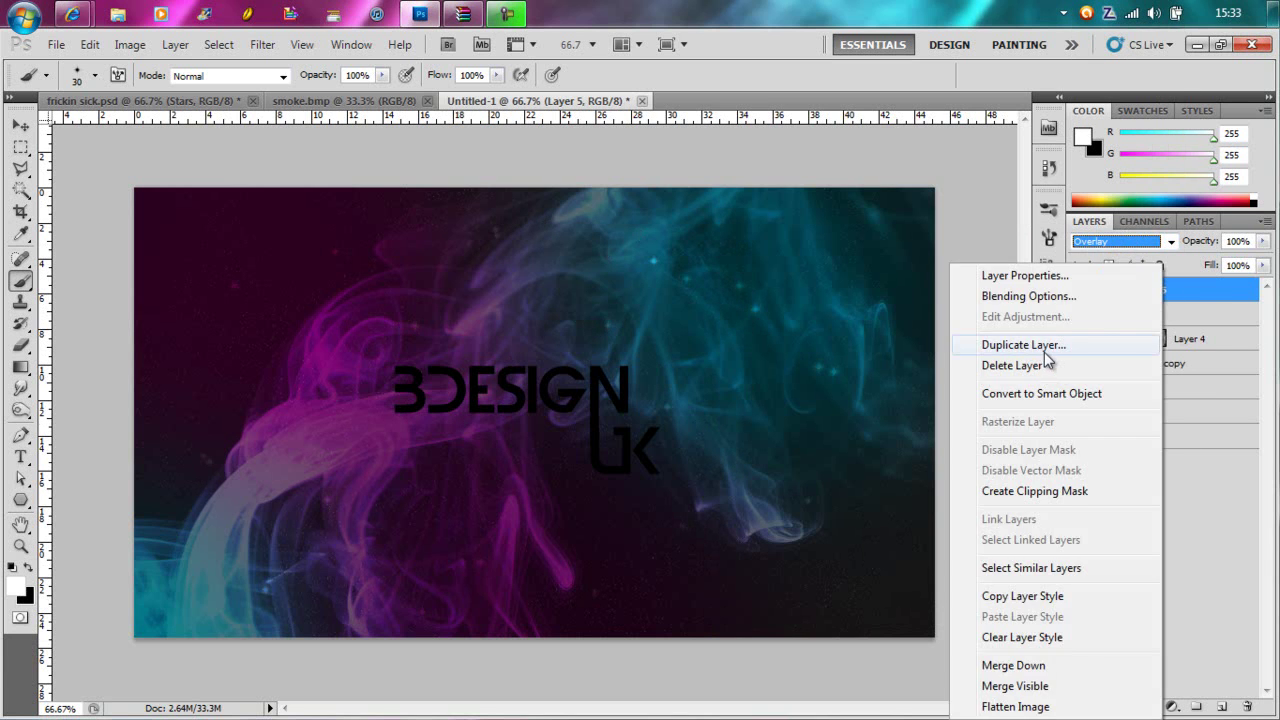
{"action": "left_click", "coordinate": [990, 343]}
{"action": "left_click", "coordinate": [800, 211]}
{"action": "right_click", "coordinate": [1156, 290]}
{"action": "left_click", "coordinate": [965, 343]}
{"action": "left_click", "coordinate": [800, 211]}
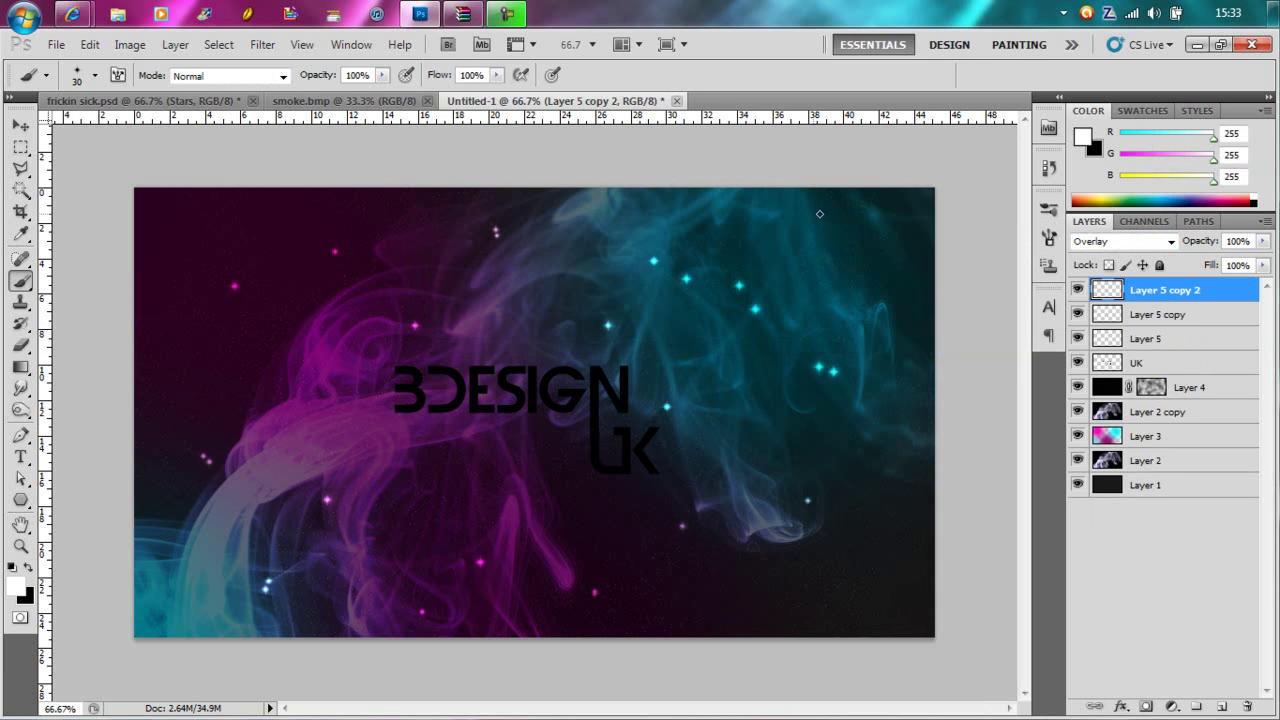
{"action": "key", "text": "ctrl+alt+z"}
{"action": "key", "text": "ctrl+alt+z"}
{"action": "key", "text": "ctrl+alt+z"}
Give the sparkle layer a cyan Color Dodge Outer Glow.
{"action": "right_click", "coordinate": [1084, 462]}
{"action": "left_click", "coordinate": [1120, 470]}
{"action": "left_click", "coordinate": [396, 404]}
{"action": "left_click", "coordinate": [630, 349]}
{"action": "left_click", "coordinate": [625, 170]}
{"action": "left_click", "coordinate": [562, 410]}
{"action": "left_click", "coordinate": [608, 197]}
{"action": "left_click", "coordinate": [825, 154]}
{"action": "left_click", "coordinate": [831, 314]}
Add and then delete an empty Layer 6, and select Layer 4.
{"action": "left_click", "coordinate": [20, 124]}
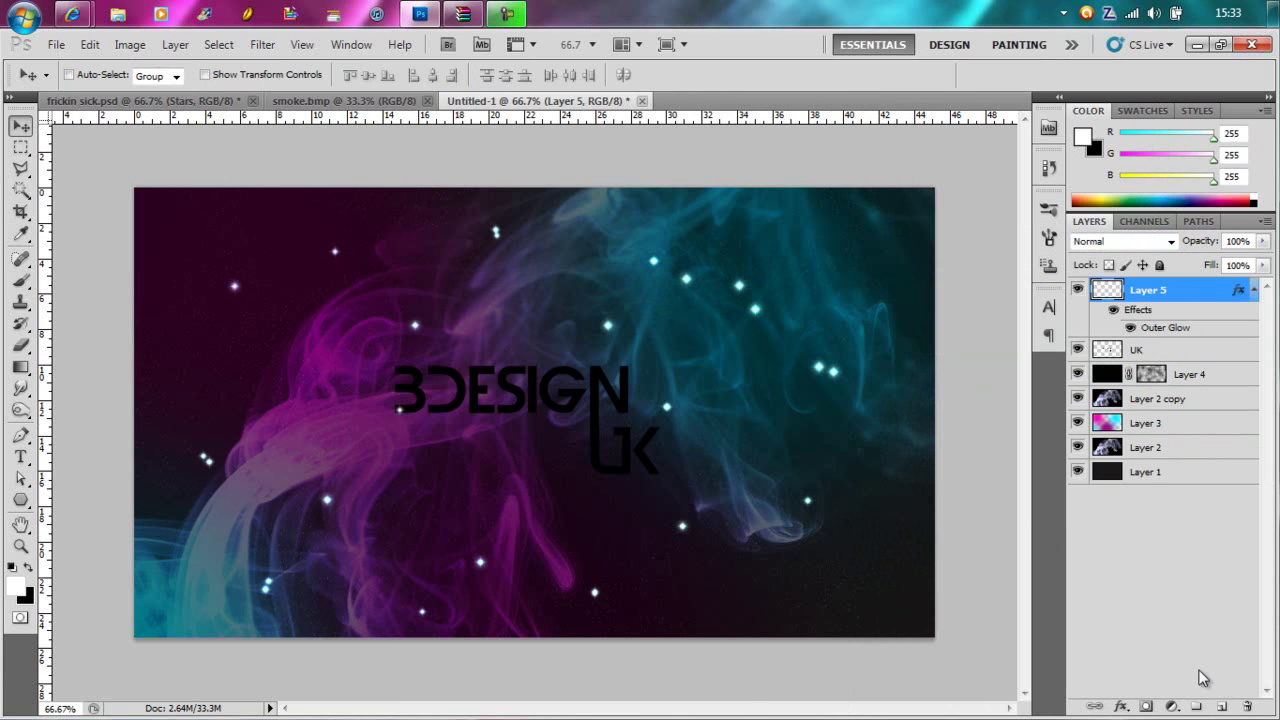
{"action": "left_click", "coordinate": [1222, 707]}
{"action": "left_click", "coordinate": [1190, 400]}
{"action": "left_click_drag", "start_coordinate": [1158, 296], "coordinate": [1247, 707]}
{"action": "left_click", "coordinate": [1198, 377]}
Duplicate Layer 4, try rendering clouds on the copy, then undo it.
{"action": "right_click", "coordinate": [1198, 377]}
{"action": "left_click", "coordinate": [1080, 343]}
{"action": "left_click", "coordinate": [809, 209]}
{"action": "left_click", "coordinate": [262, 44]}
{"action": "left_click", "coordinate": [288, 66]}
{"action": "key", "text": "ctrl+z"}
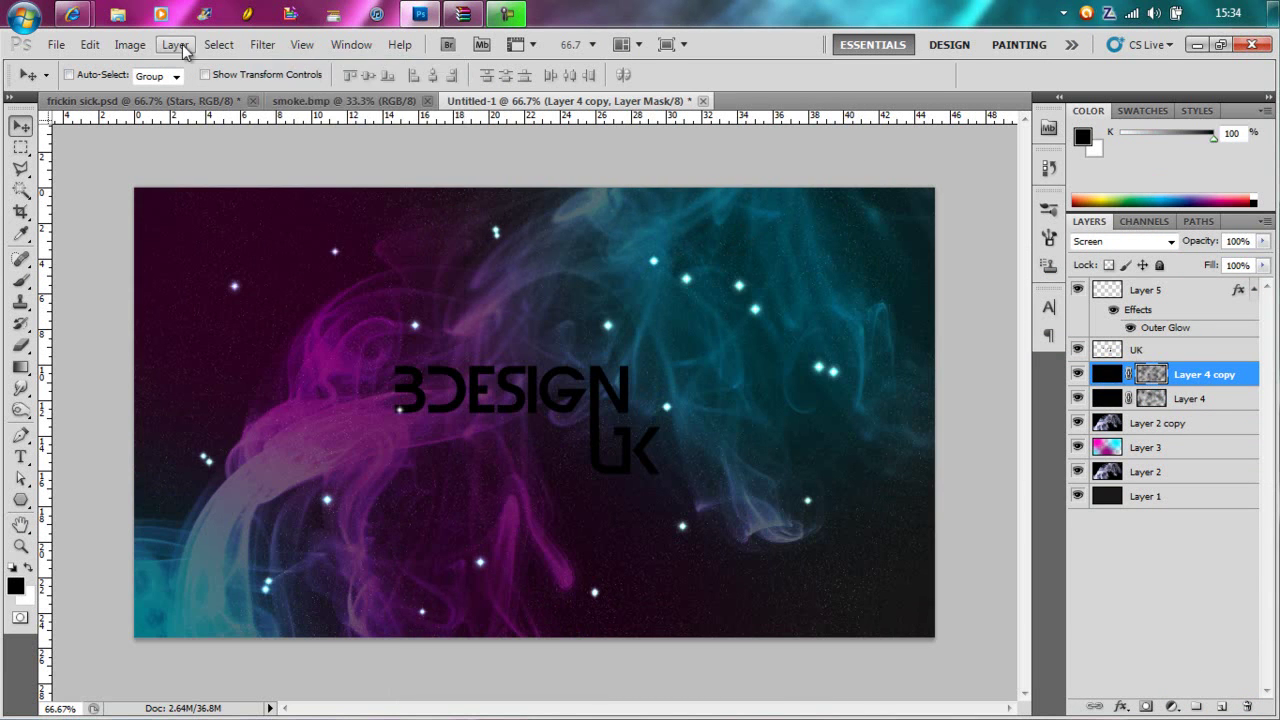
Apply a Gaussian blur to Layer 4 copy.
{"action": "left_click", "coordinate": [130, 44]}
{"action": "left_click", "coordinate": [1107, 374]}
{"action": "left_click", "coordinate": [262, 44]}
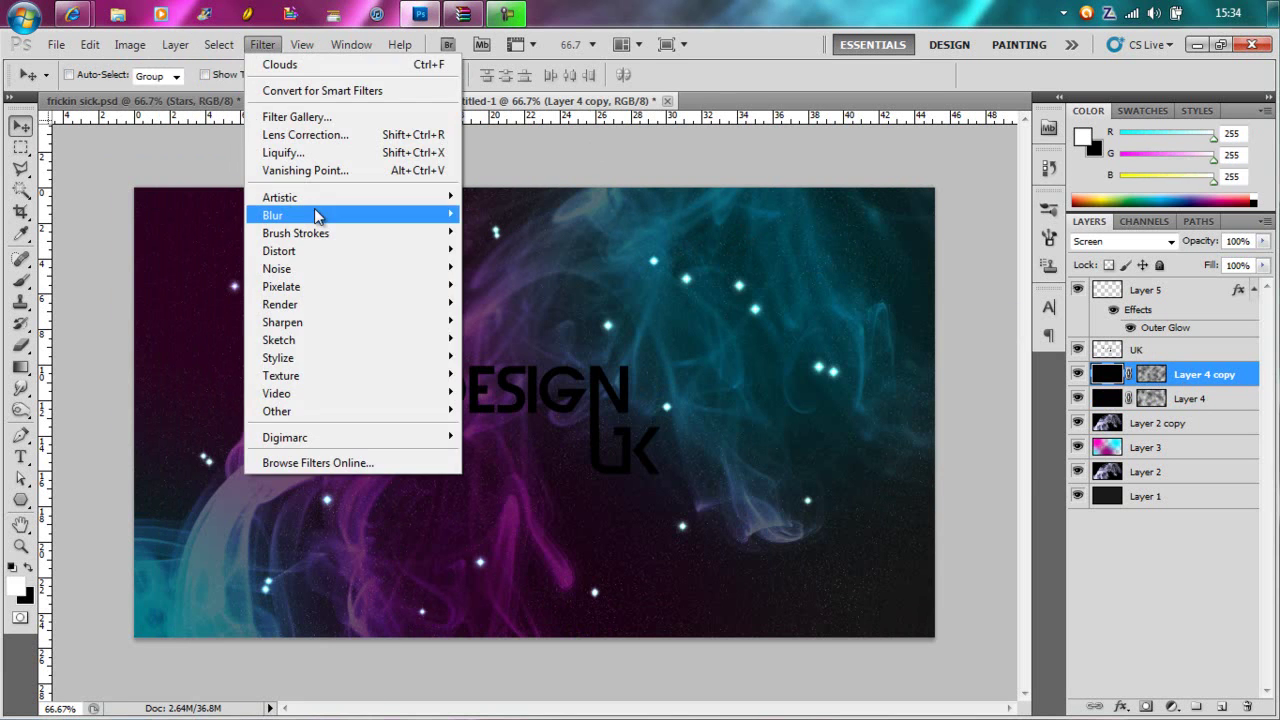
{"action": "left_click", "coordinate": [505, 287]}
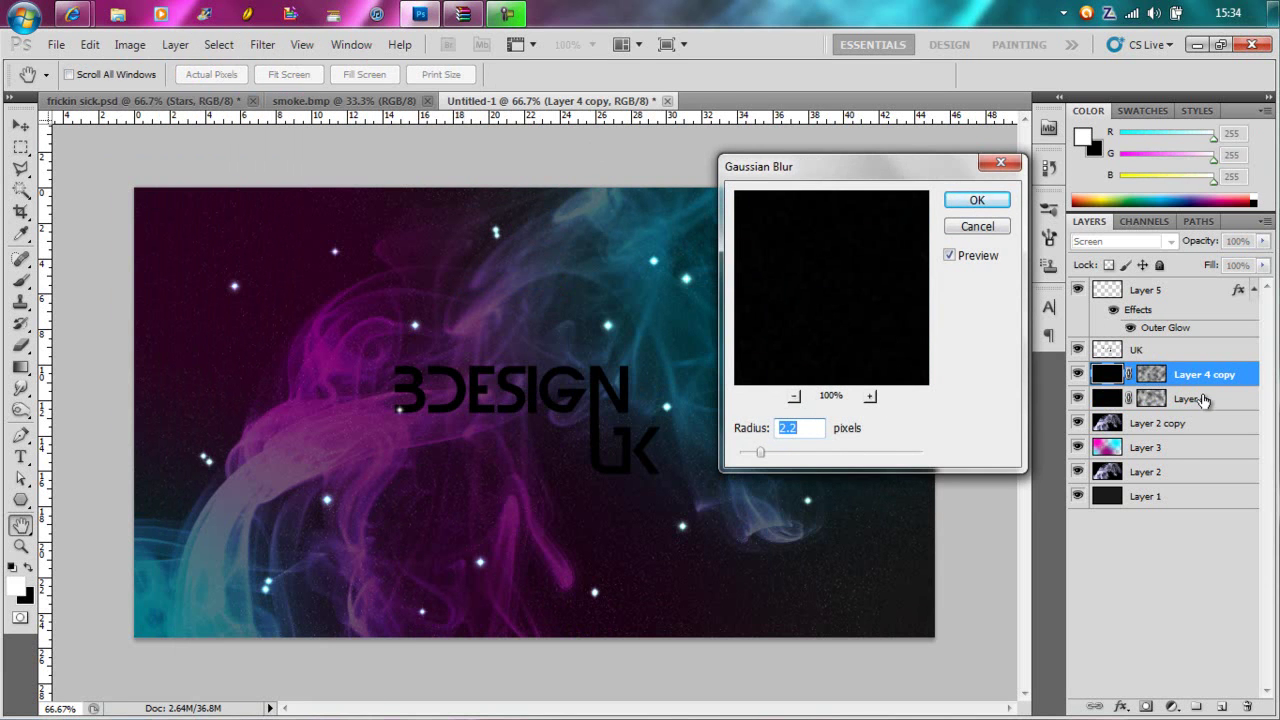
{"action": "key", "text": "Return"}
Delete Layer 4 copy.
{"action": "left_click", "coordinate": [1253, 289]}
{"action": "left_click", "coordinate": [1148, 292]}
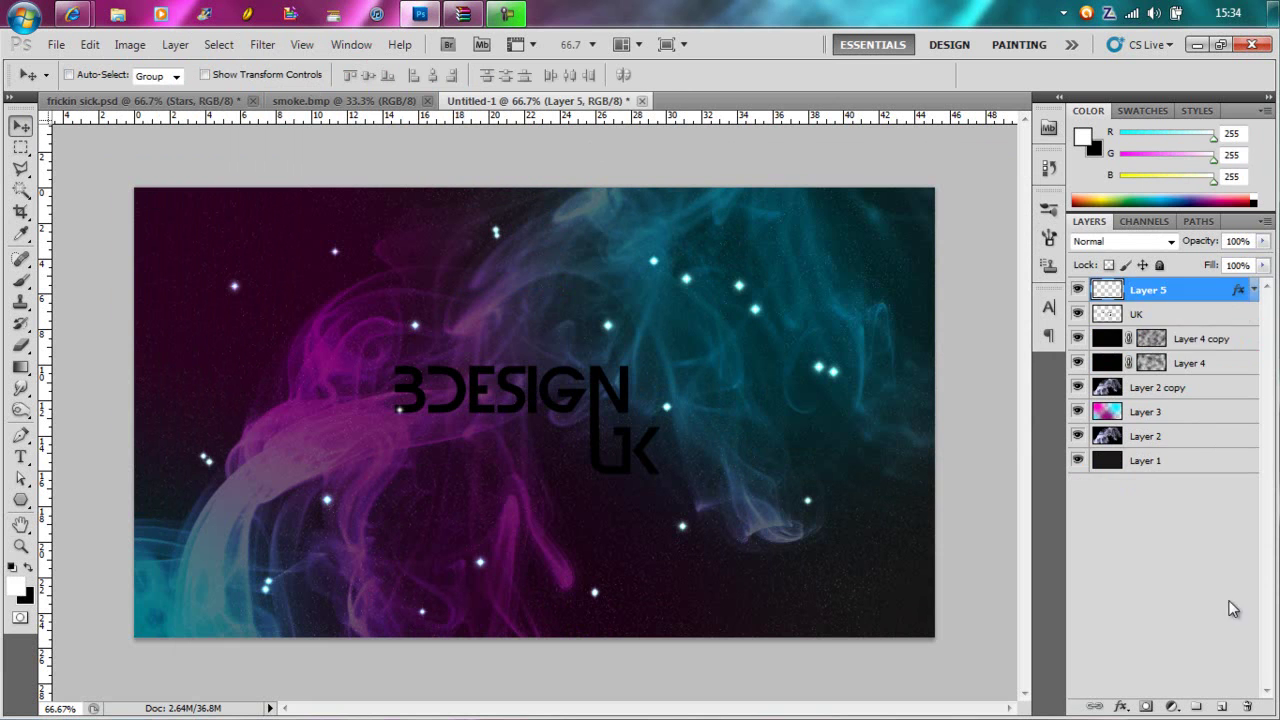
{"action": "right_click", "coordinate": [1188, 345]}
{"action": "left_click", "coordinate": [1030, 360]}
{"action": "key", "text": "Return"}
{"action": "left_click", "coordinate": [1136, 314]}
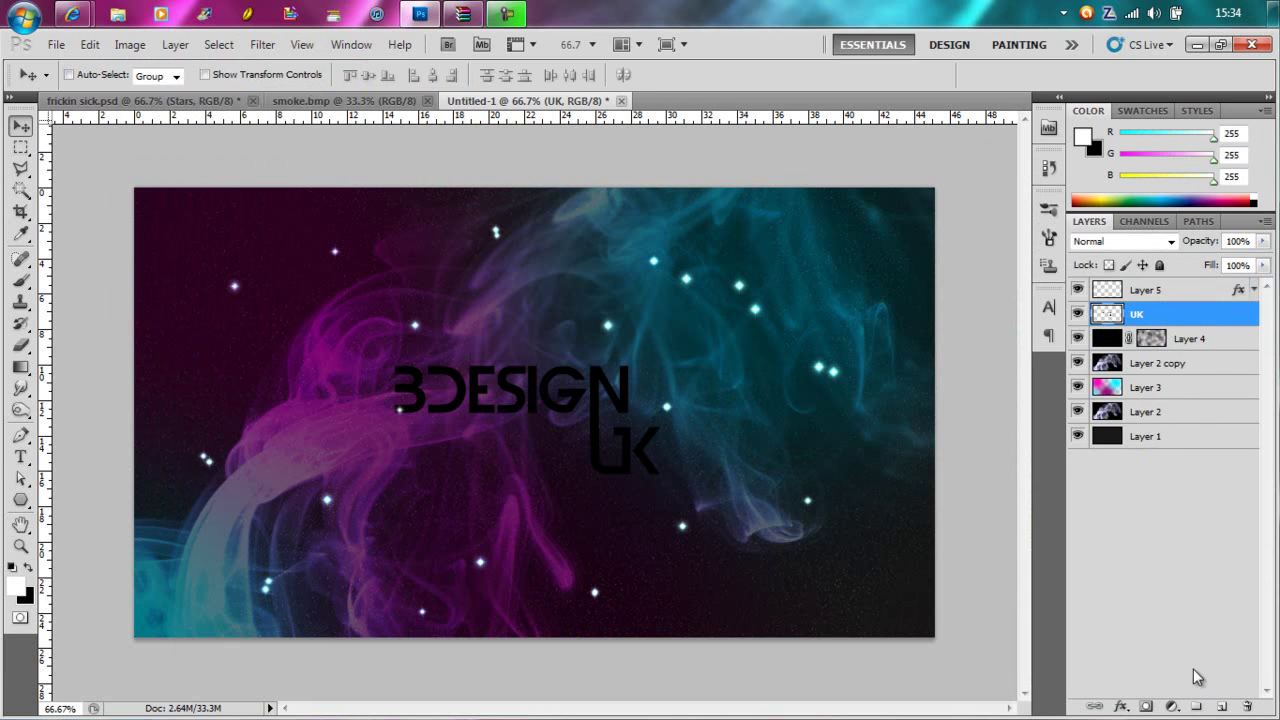
Add a cloud-rendered layer mask to the UK text layer and duplicate it.
{"action": "left_click", "coordinate": [1146, 706]}
{"action": "left_click", "coordinate": [262, 44]}
{"action": "right_click", "coordinate": [1210, 314]}
{"action": "left_click", "coordinate": [1050, 312]}
{"action": "key", "text": "Return"}
Gaussian-blur the UK copy and add a new empty layer above Layer 5.
{"action": "left_click", "coordinate": [262, 44]}
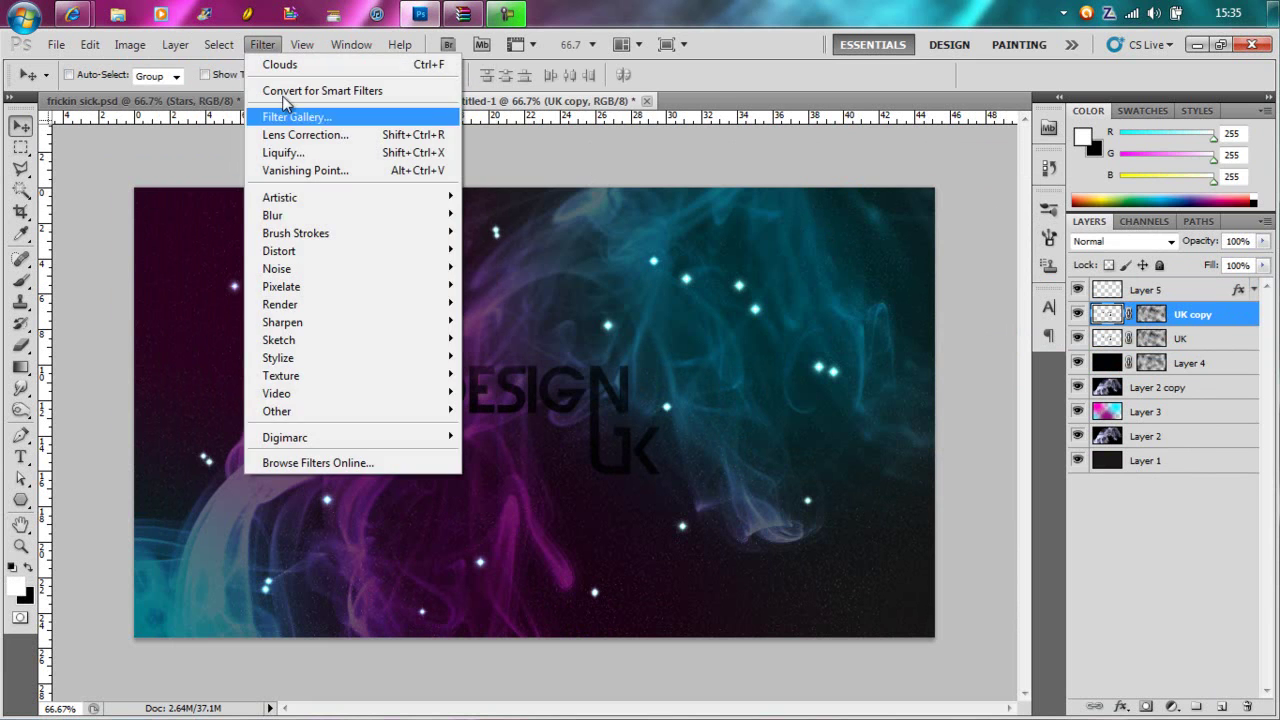
{"action": "left_click", "coordinate": [519, 287]}
{"action": "left_click", "coordinate": [980, 204]}
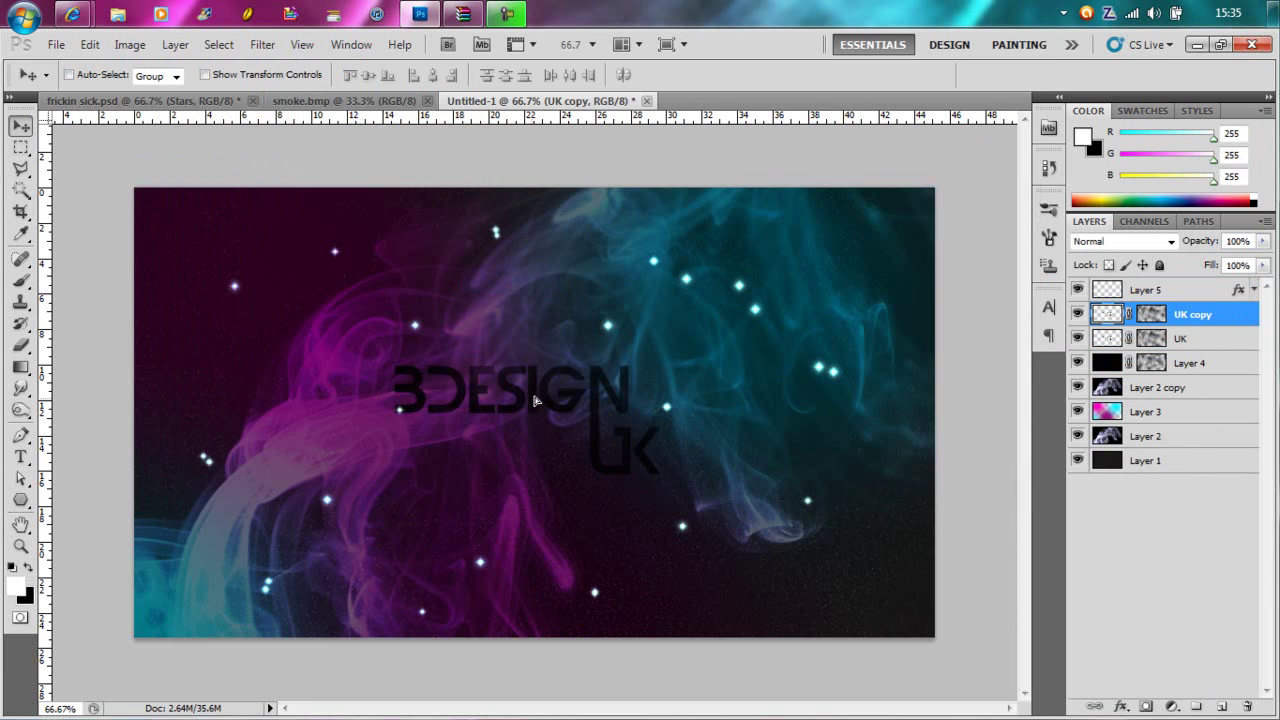
{"action": "left_click", "coordinate": [1170, 293]}
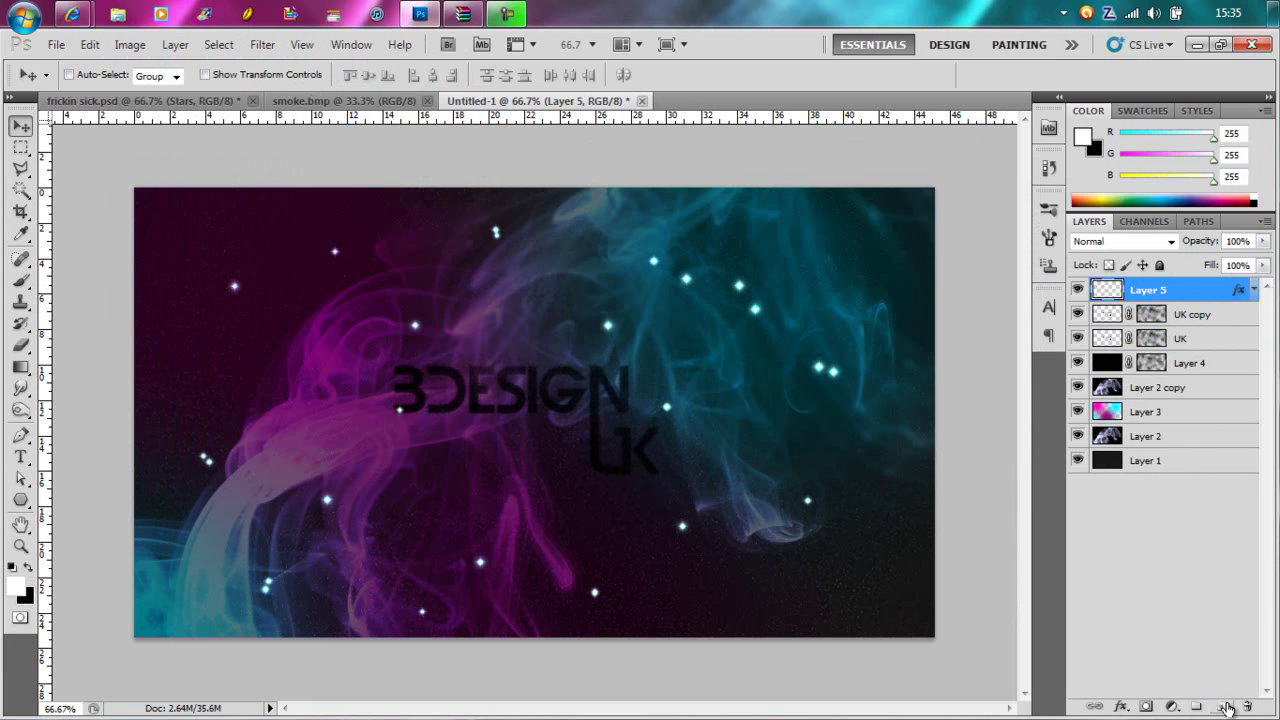
{"action": "left_click", "coordinate": [1224, 706]}
Paint five large soft white glow dabs across the smoke on Layer 6.
{"action": "left_click", "coordinate": [21, 281]}
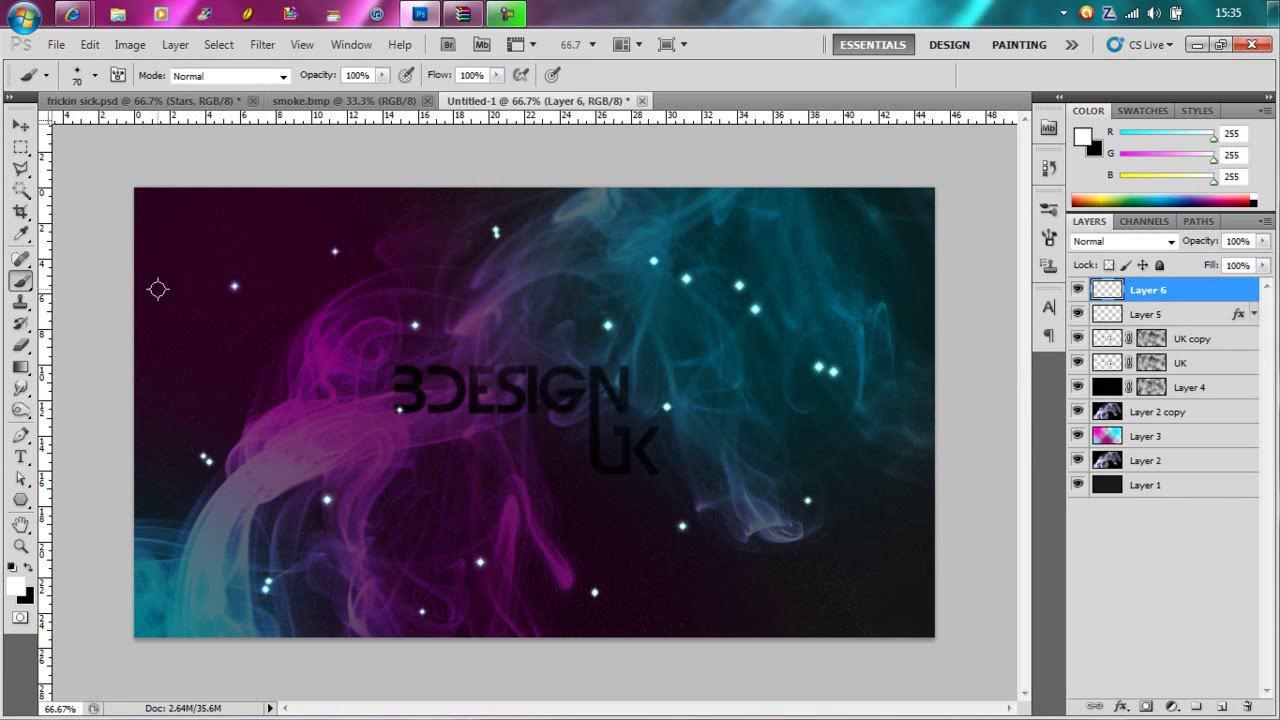
{"action": "left_click", "coordinate": [95, 75]}
{"action": "left_click", "coordinate": [39, 203]}
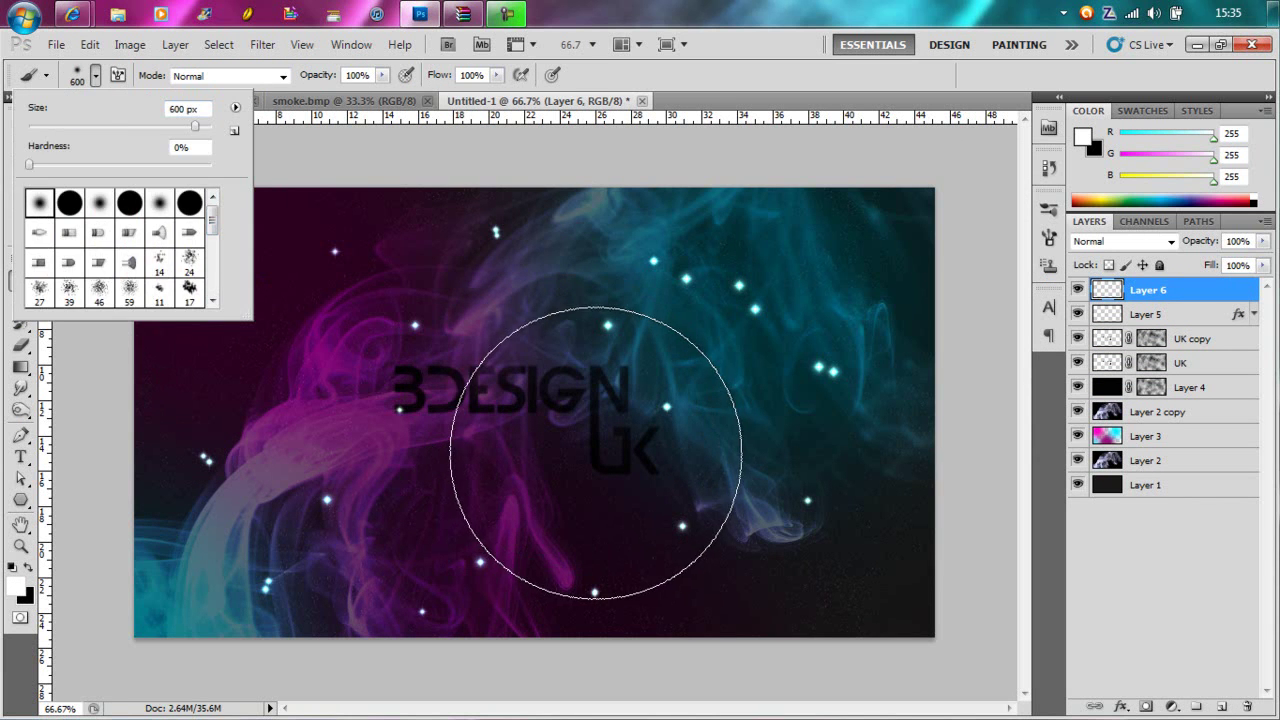
{"action": "key", "text": "Return"}
{"action": "key", "text": "bracketleft"}
{"action": "key", "text": "bracketleft"}
{"action": "key", "text": "bracketleft"}
{"action": "left_click", "coordinate": [556, 449]}
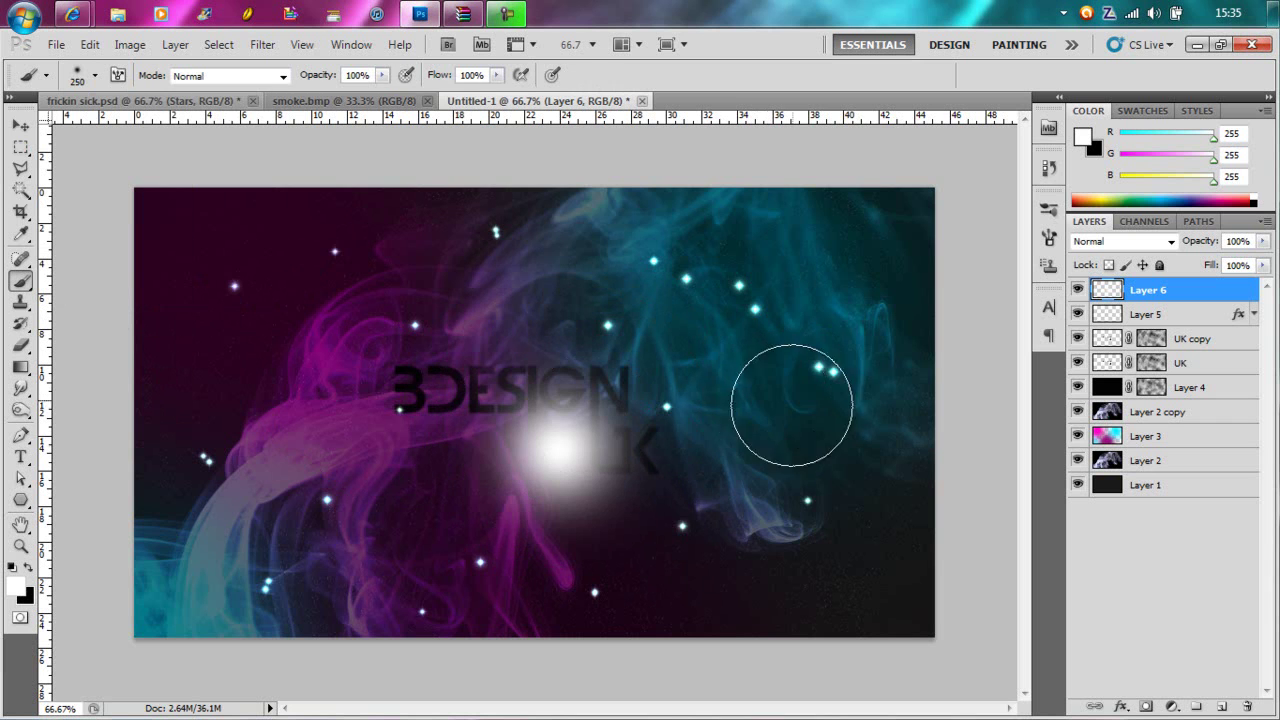
{"action": "left_click", "coordinate": [791, 405]}
{"action": "key", "text": "bracketleft"}
{"action": "key", "text": "bracketleft"}
{"action": "left_click", "coordinate": [282, 490]}
{"action": "left_click", "coordinate": [620, 246]}
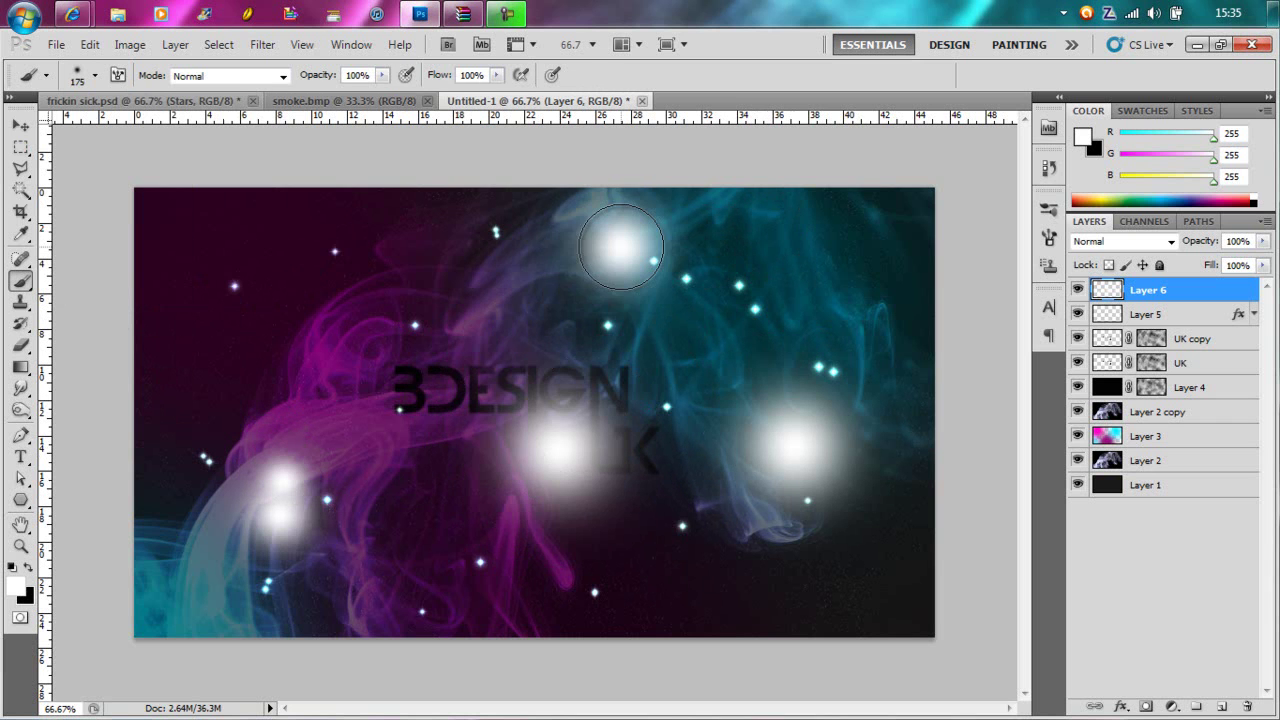
{"action": "key", "text": "bracketright"}
{"action": "key", "text": "bracketright"}
{"action": "key", "text": "bracketright"}
{"action": "left_click", "coordinate": [540, 262]}
Set Layer 6 to Overlay blending and duplicate it.
{"action": "left_click", "coordinate": [1120, 241]}
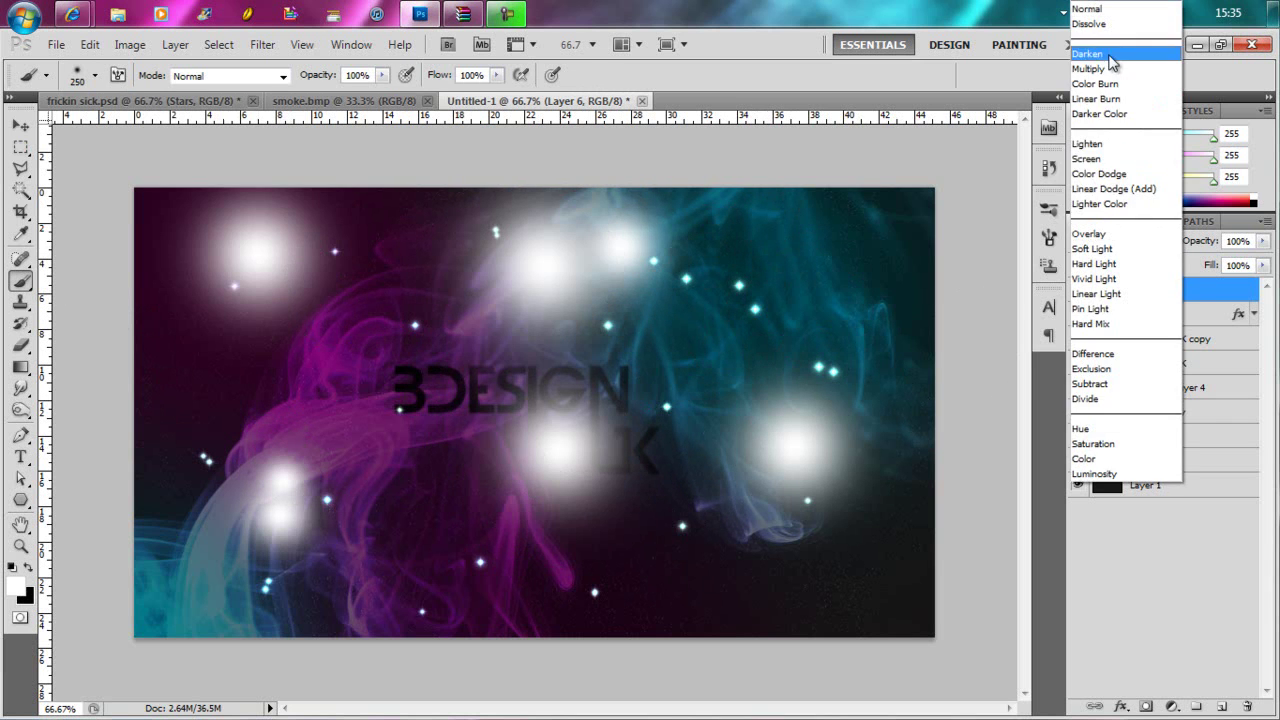
{"action": "left_click", "coordinate": [1090, 233]}
{"action": "right_click", "coordinate": [1137, 267]}
{"action": "left_click", "coordinate": [1037, 345]}
{"action": "left_click", "coordinate": [792, 215]}
Duplicate the glow layer three more times, up to Layer 6 copy 4.
{"action": "right_click", "coordinate": [1133, 283]}
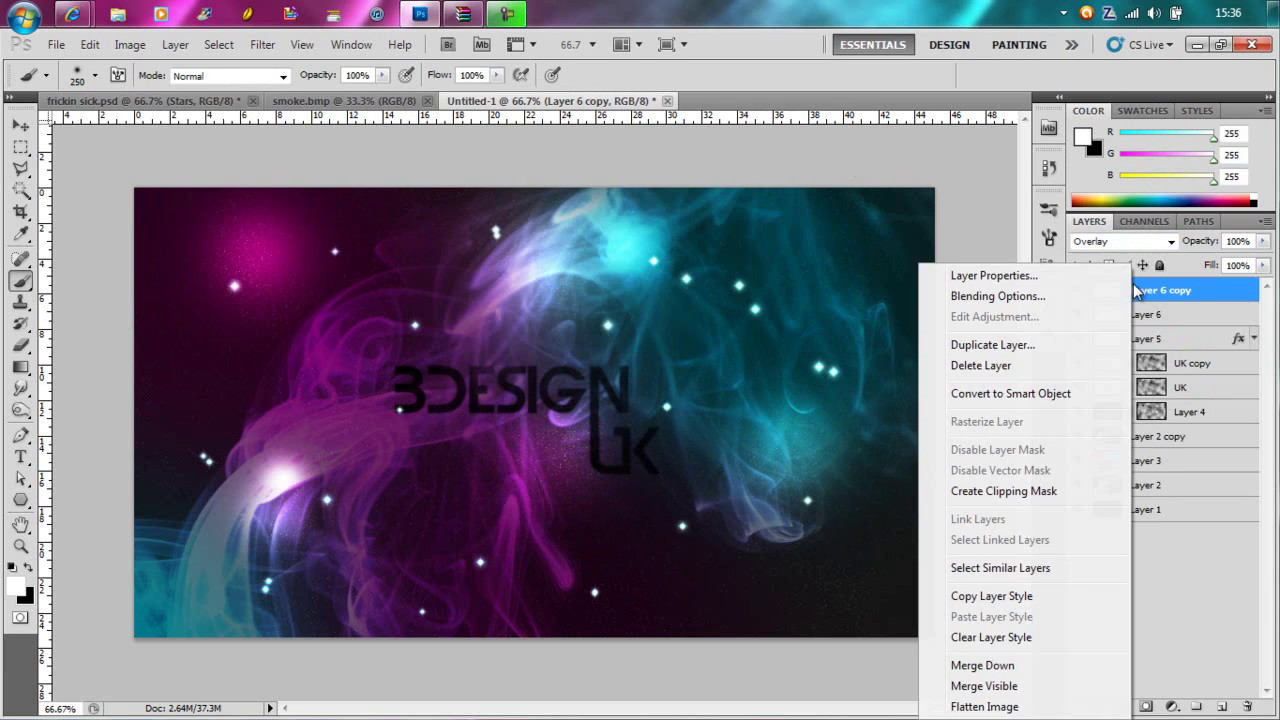
{"action": "left_click", "coordinate": [993, 345]}
{"action": "left_click", "coordinate": [794, 212]}
{"action": "right_click", "coordinate": [1158, 290]}
{"action": "left_click", "coordinate": [1030, 345]}
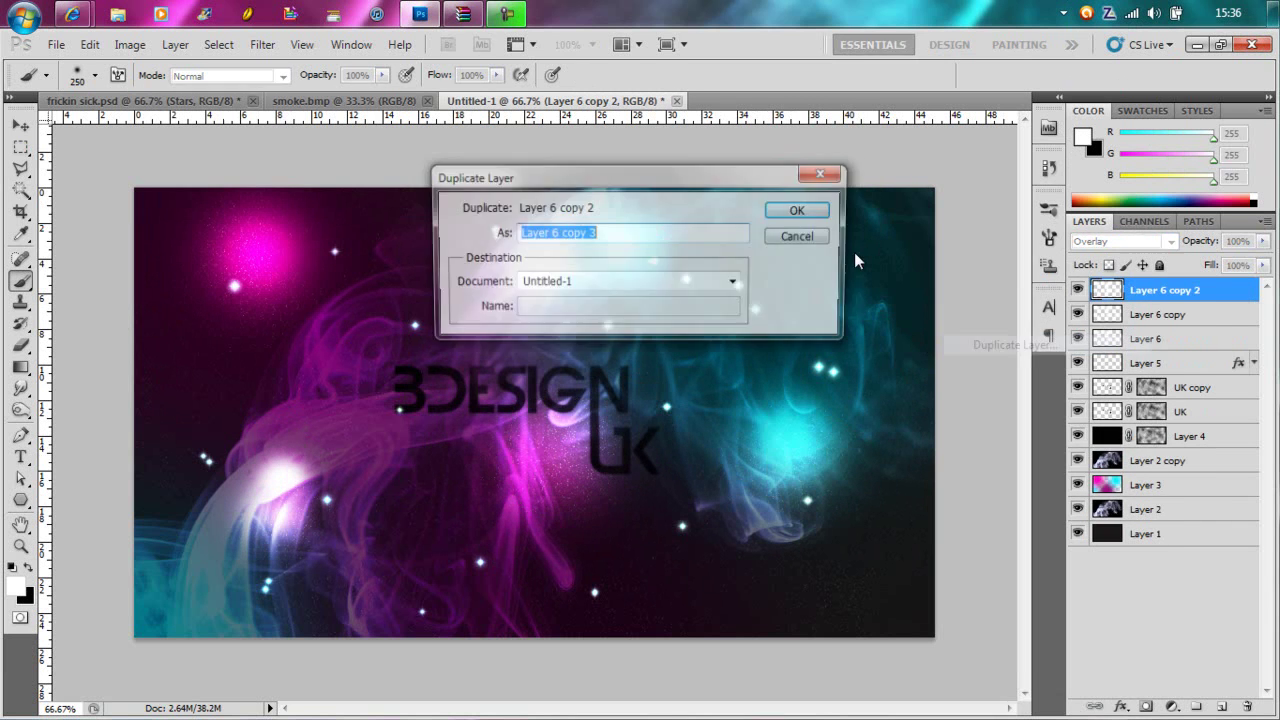
{"action": "left_click", "coordinate": [806, 211]}
{"action": "right_click", "coordinate": [1174, 290]}
{"action": "left_click", "coordinate": [1053, 345]}
{"action": "left_click", "coordinate": [807, 211]}
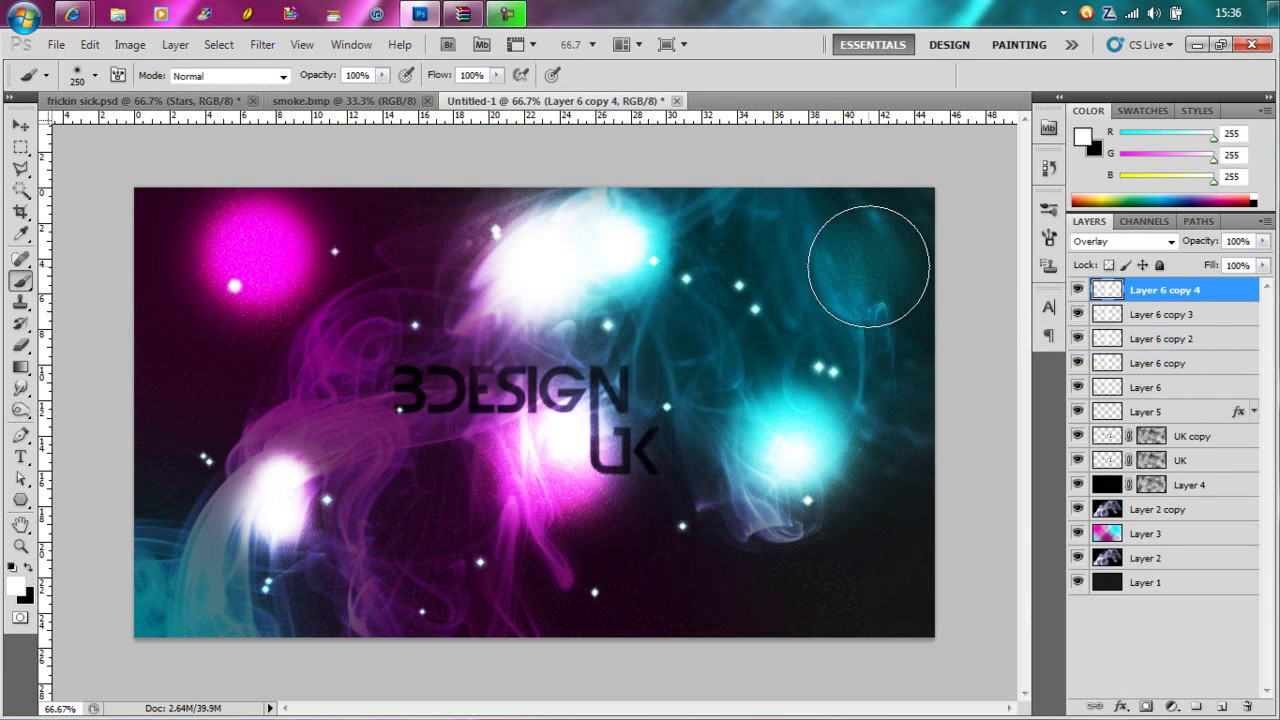
Brighten the lower-left smoke arc, then try merging the glow layers and undo it.
{"action": "left_click_drag", "start_coordinate": [198, 580], "coordinate": [311, 460]}
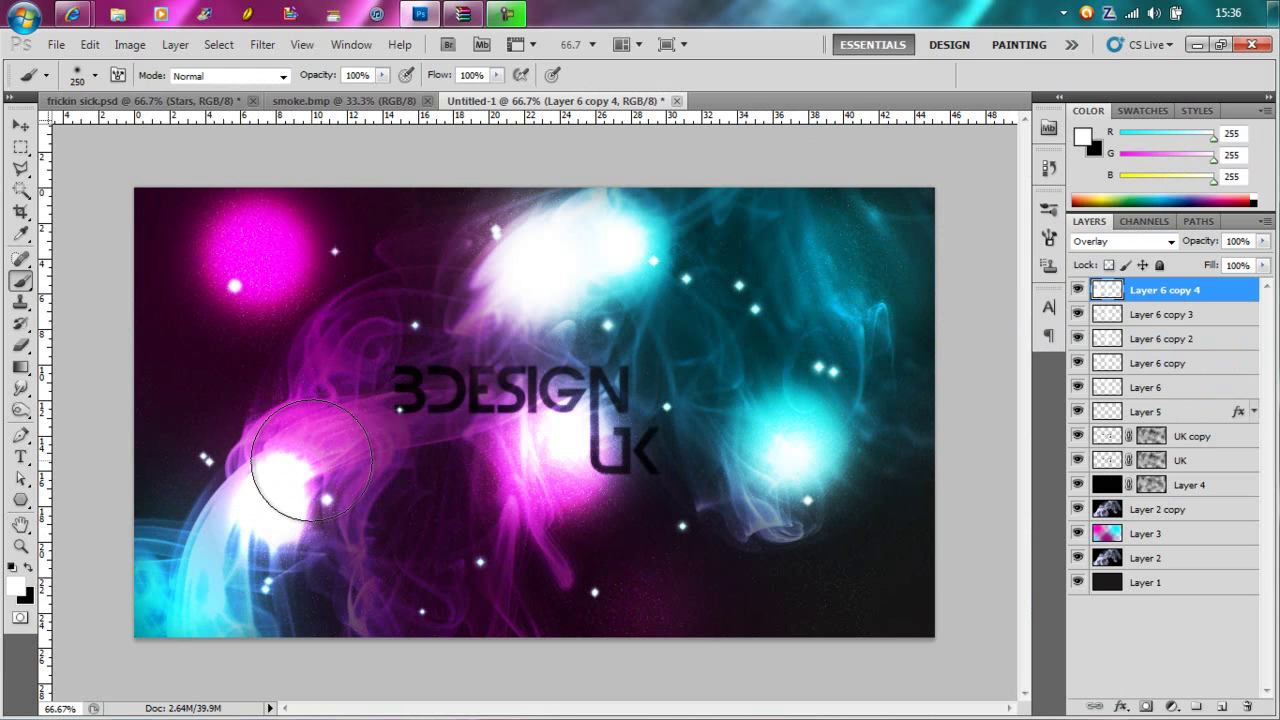
{"action": "left_click", "coordinate": [1160, 314], "text": "ctrl"}
{"action": "left_click", "coordinate": [1160, 338], "text": "ctrl"}
{"action": "left_click", "coordinate": [1157, 363], "text": "ctrl"}
{"action": "left_click", "coordinate": [1150, 387], "text": "ctrl"}
{"action": "right_click", "coordinate": [1180, 387]}
{"action": "left_click", "coordinate": [1040, 663]}
{"action": "key", "text": "ctrl+z"}
Create a new empty layer and put it into a group with Ctrl+G.
{"action": "key", "text": "v"}
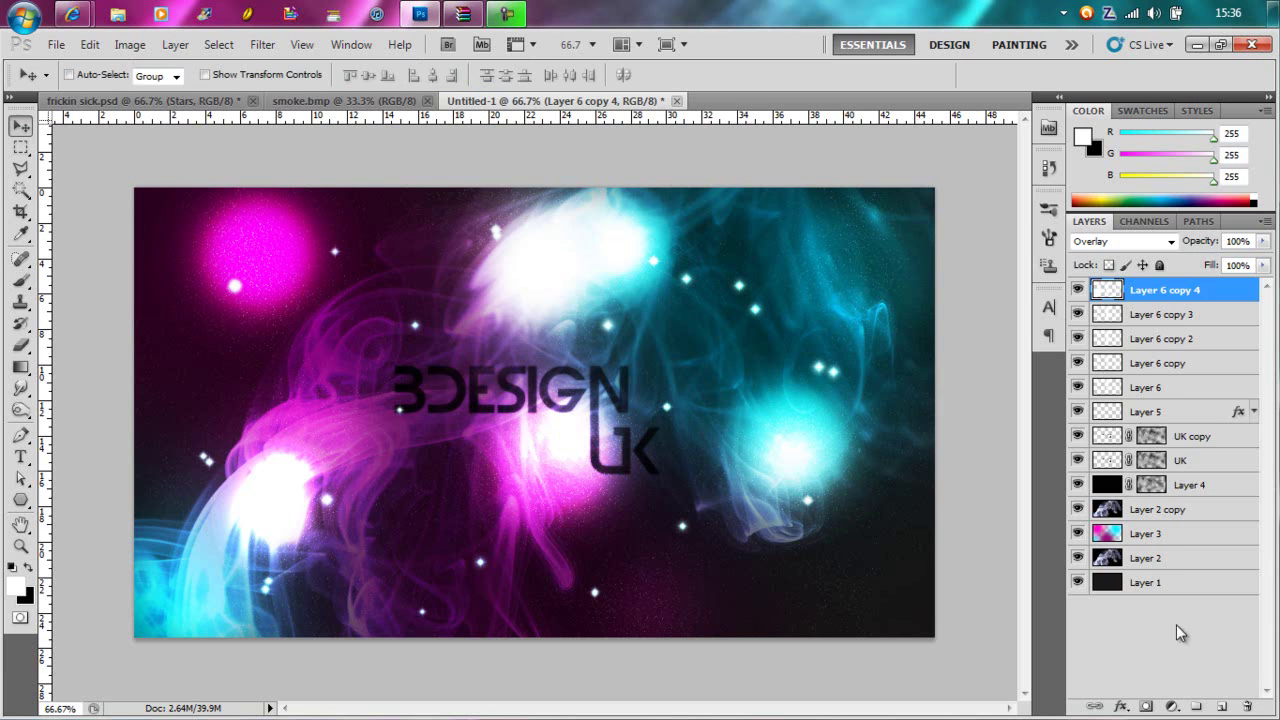
{"action": "left_click", "coordinate": [1221, 706]}
{"action": "key", "text": "ctrl+g"}
{"action": "type", "text": "Highlights"}
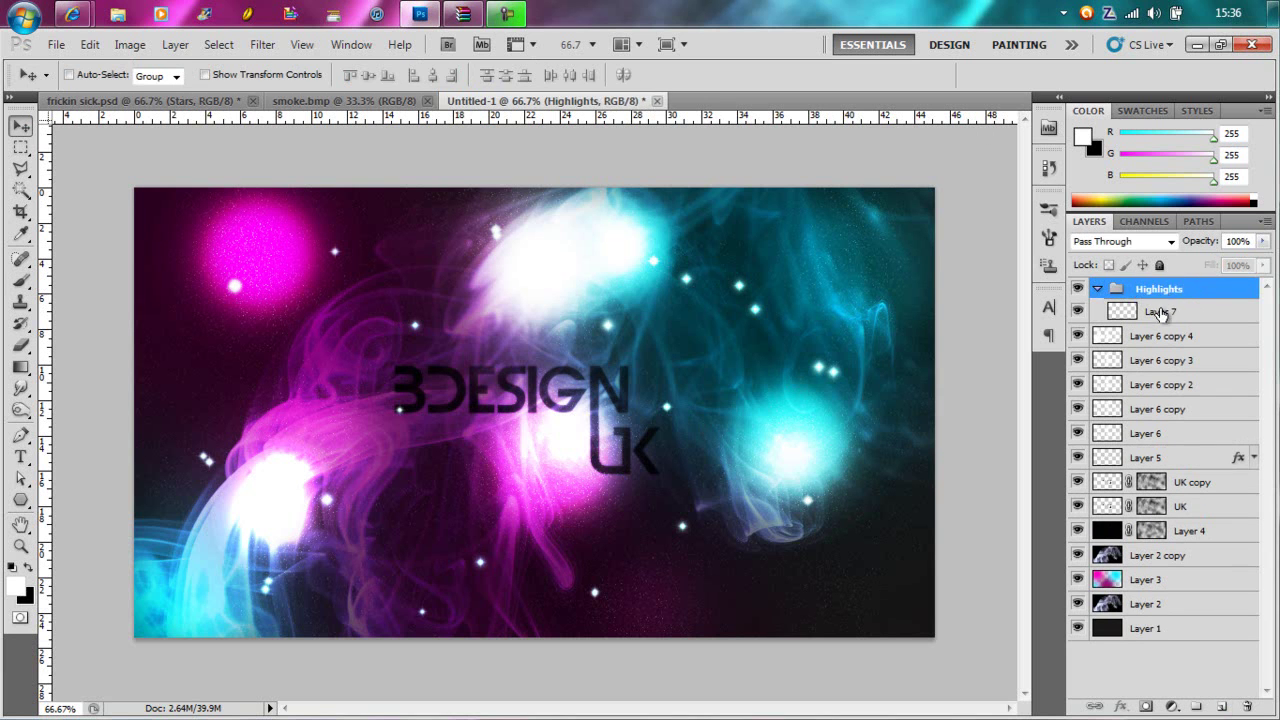
Paint a soft white glow on Layer 7 and trim part of it with a marquee.
{"action": "left_click", "coordinate": [1160, 313]}
{"action": "left_click", "coordinate": [21, 281]}
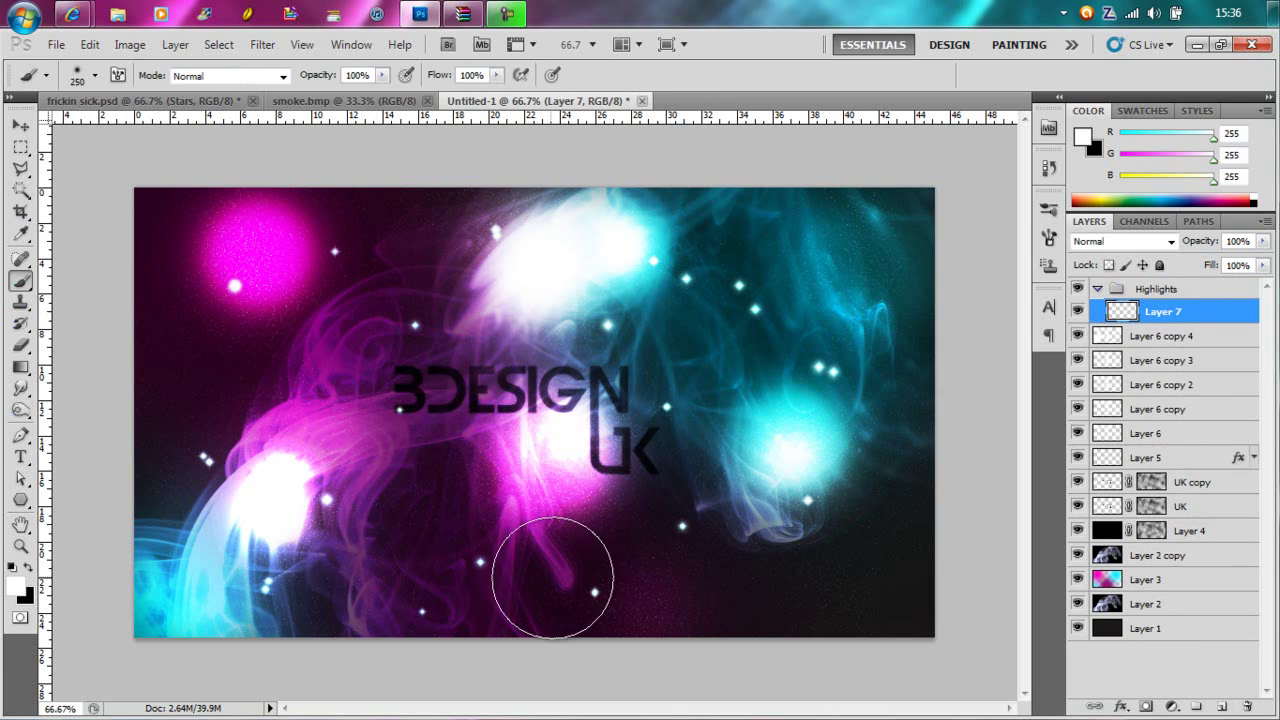
{"action": "left_click", "coordinate": [597, 562]}
{"action": "key", "text": "m"}
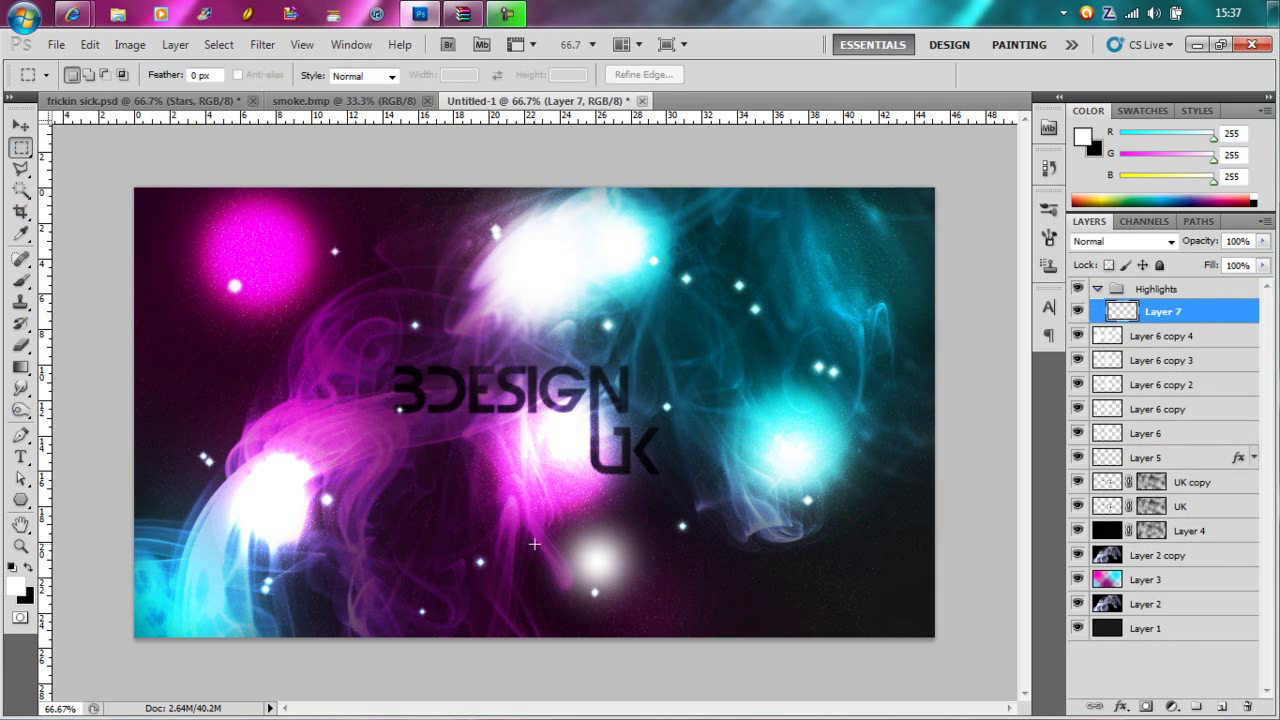
{"action": "key", "text": "Delete"}
{"action": "key", "text": "ctrl+d"}
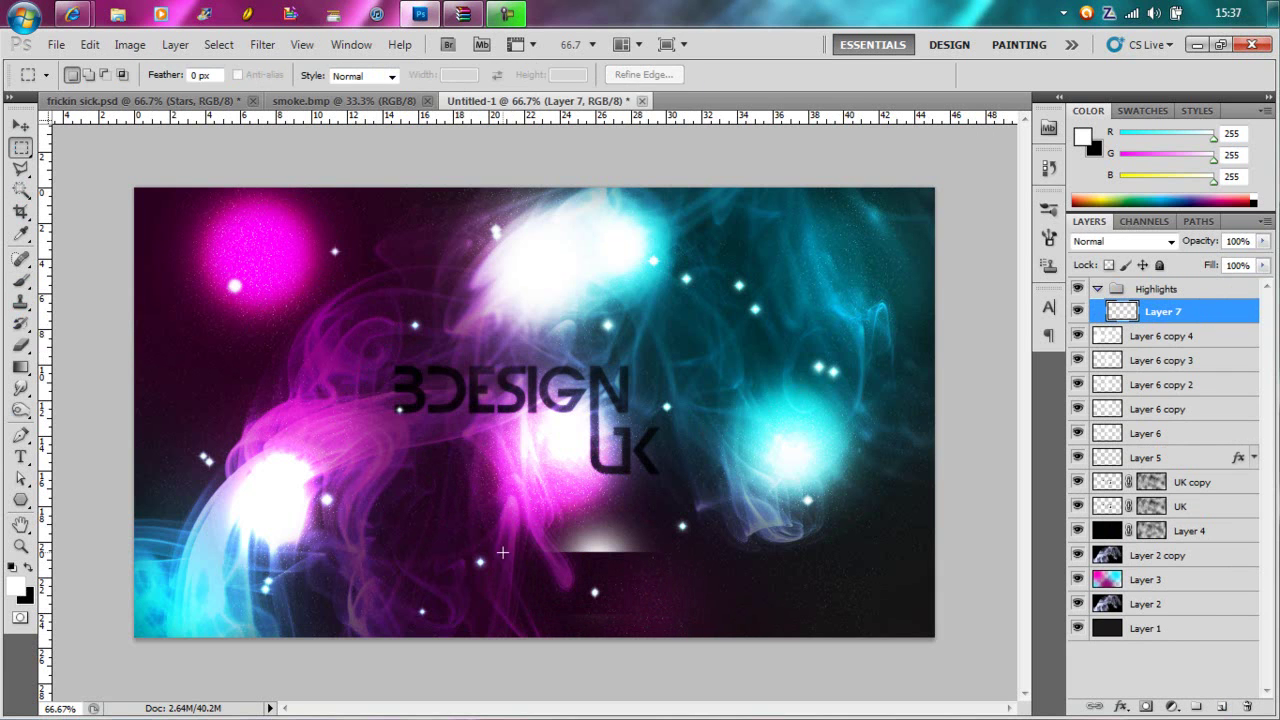
Transform the glow into a thin diagonal streak and move it to the lower right.
{"action": "key", "text": "ctrl+t"}
{"action": "left_click_drag", "start_coordinate": [598, 486], "coordinate": [598, 530]}
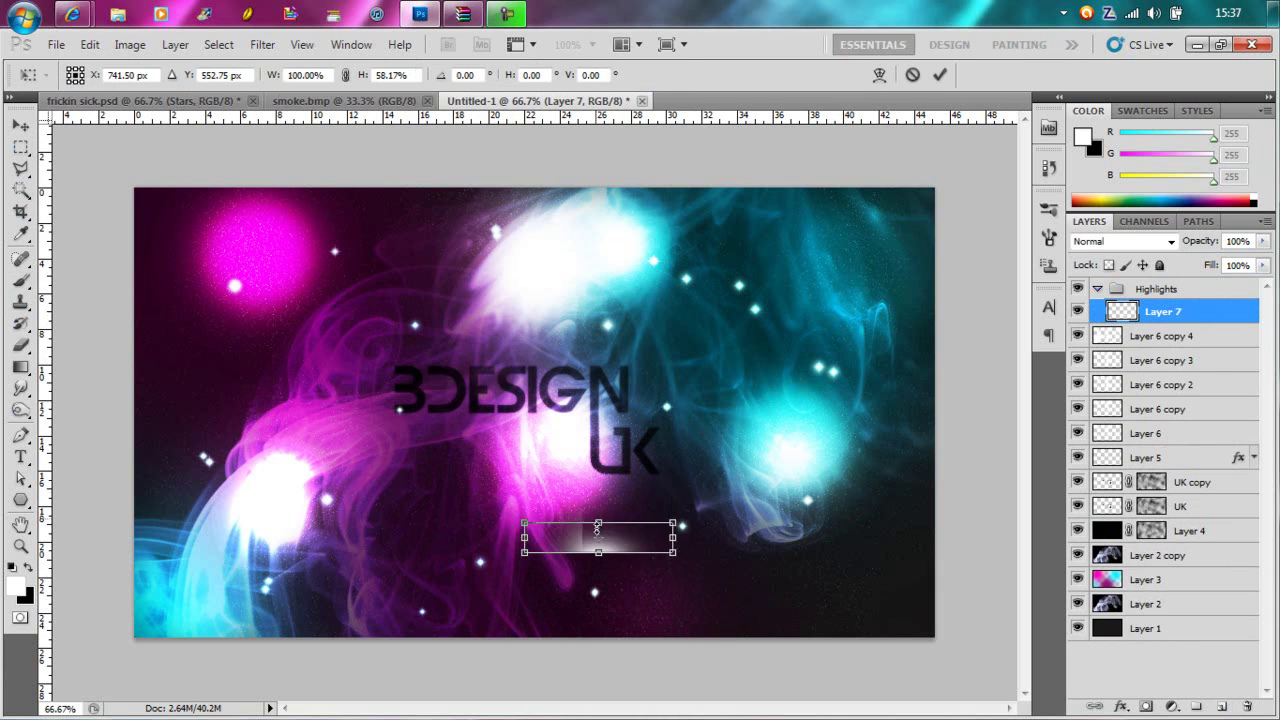
{"action": "left_click_drag", "start_coordinate": [676, 540], "coordinate": [880, 540]}
{"action": "left_click_drag", "start_coordinate": [515, 548], "coordinate": [575, 690]}
{"action": "key", "text": "Return"}
{"action": "key", "text": "v"}
{"action": "left_click_drag", "start_coordinate": [635, 418], "coordinate": [932, 462]}
Alt-drag copies of the streak across the upper left, lower left and upper right.
{"action": "mouse_move", "coordinate": [910, 553]}
{"action": "left_mouse_down", "text": "alt"}
{"action": "mouse_move", "coordinate": [751, 640]}
{"action": "mouse_move", "coordinate": [638, 294]}
{"action": "mouse_move", "coordinate": [480, 380]}
{"action": "left_mouse_up", "text": "alt"}
{"action": "mouse_move", "coordinate": [720, 408]}
{"action": "left_mouse_down", "text": "alt"}
{"action": "mouse_move", "coordinate": [829, 366]}
{"action": "mouse_move", "coordinate": [380, 410]}
{"action": "left_mouse_up", "text": "alt"}
{"action": "left_click_drag", "start_coordinate": [215, 660], "coordinate": [226, 482], "text": "alt"}
{"action": "mouse_move", "coordinate": [284, 526]}
{"action": "left_mouse_down", "text": "alt"}
{"action": "mouse_move", "coordinate": [306, 187]}
{"action": "mouse_move", "coordinate": [175, 200]}
{"action": "left_mouse_up", "text": "alt"}
{"action": "mouse_move", "coordinate": [276, 455]}
{"action": "left_mouse_down", "text": "alt"}
{"action": "mouse_move", "coordinate": [240, 500]}
{"action": "mouse_move", "coordinate": [753, 680]}
{"action": "left_mouse_up", "text": "alt"}
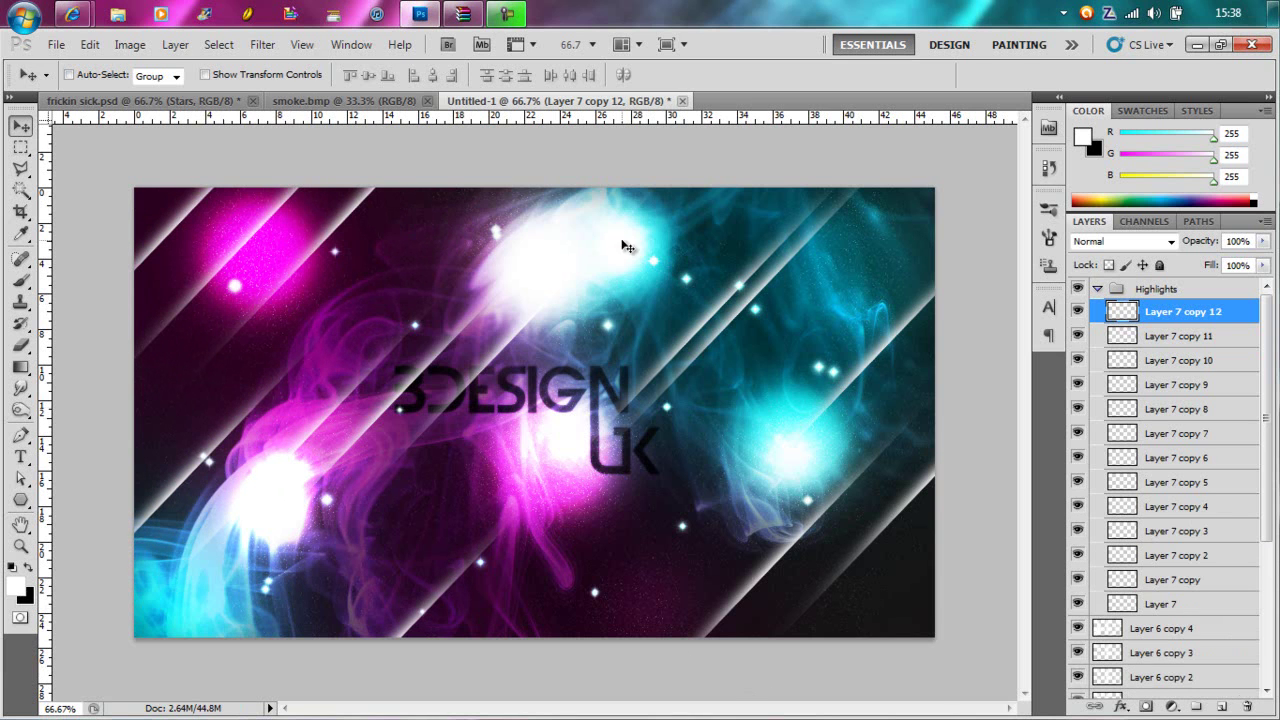
{"action": "left_click_drag", "start_coordinate": [627, 246], "coordinate": [941, 298], "text": "alt"}
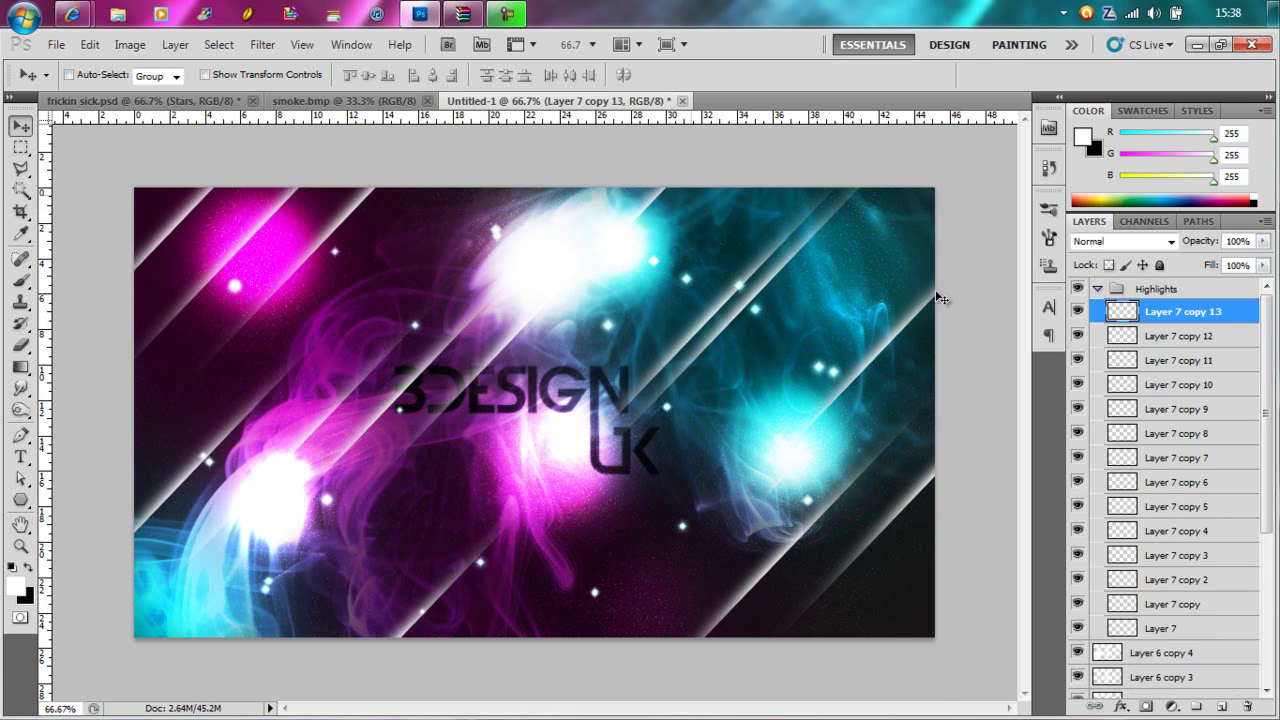
Merge the streak layers, set them to Overlay, and duplicate the result.
{"action": "left_click", "coordinate": [1175, 628], "text": "shift"}
{"action": "right_click", "coordinate": [1185, 628]}
{"action": "left_click", "coordinate": [1035, 665]}
{"action": "left_click", "coordinate": [1120, 241]}
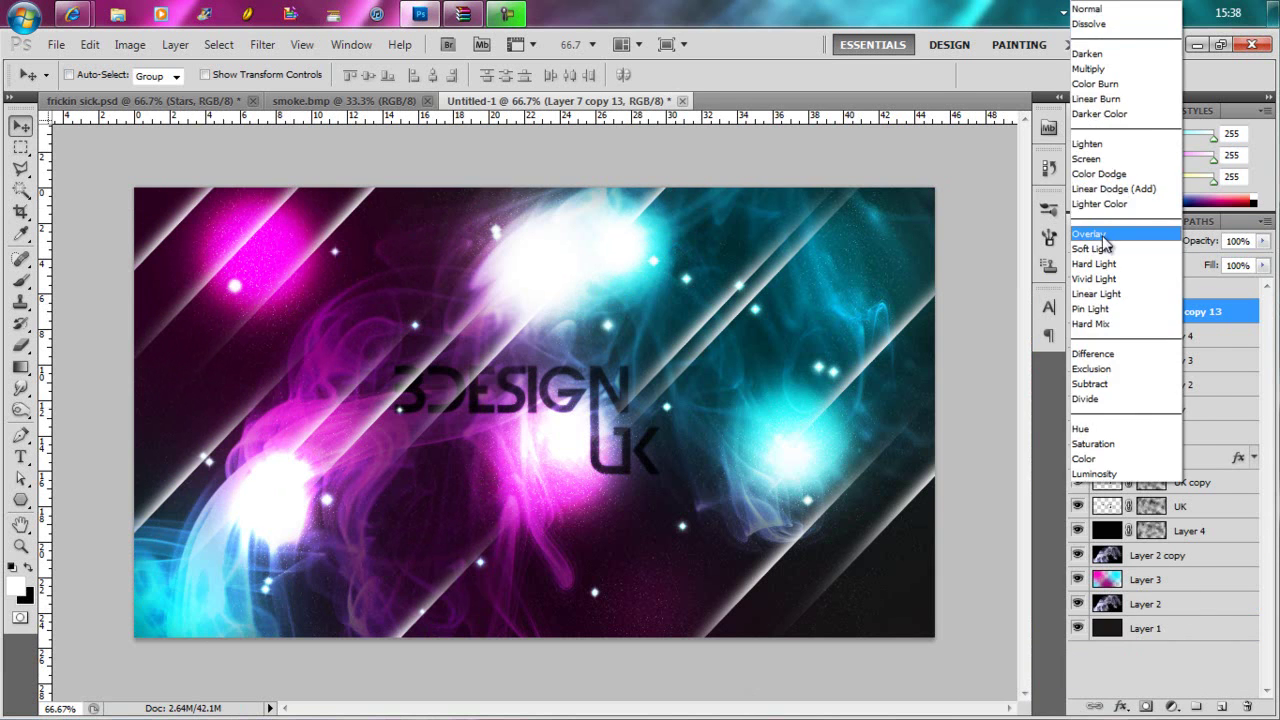
{"action": "right_click", "coordinate": [1188, 313]}
{"action": "left_click", "coordinate": [1045, 344]}
{"action": "key", "text": "Return"}
Duplicate the streak layer two more times.
{"action": "right_click", "coordinate": [1190, 315]}
{"action": "left_click", "coordinate": [1045, 344]}
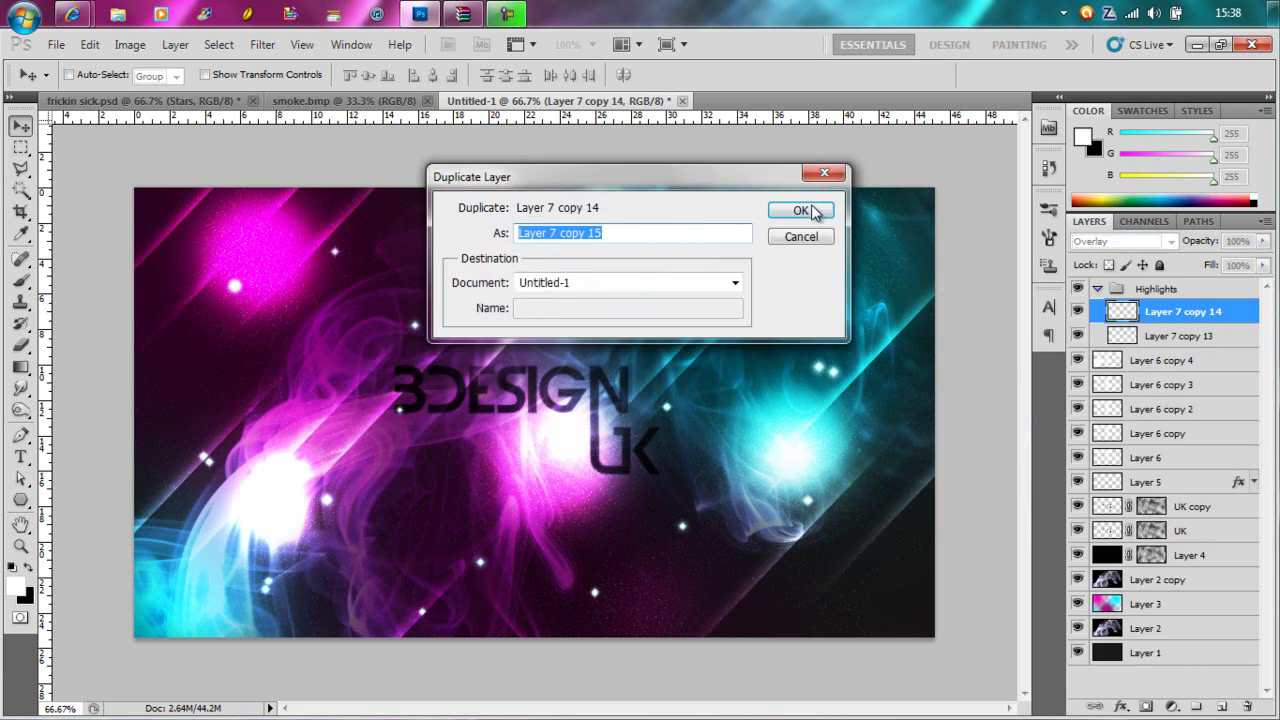
{"action": "left_click", "coordinate": [809, 209]}
{"action": "right_click", "coordinate": [1178, 313]}
{"action": "left_click", "coordinate": [1030, 344]}
{"action": "left_click", "coordinate": [805, 212]}
Add a new empty layer above UK and pick a red foreground colour for the brush.
{"action": "left_click", "coordinate": [1097, 289]}
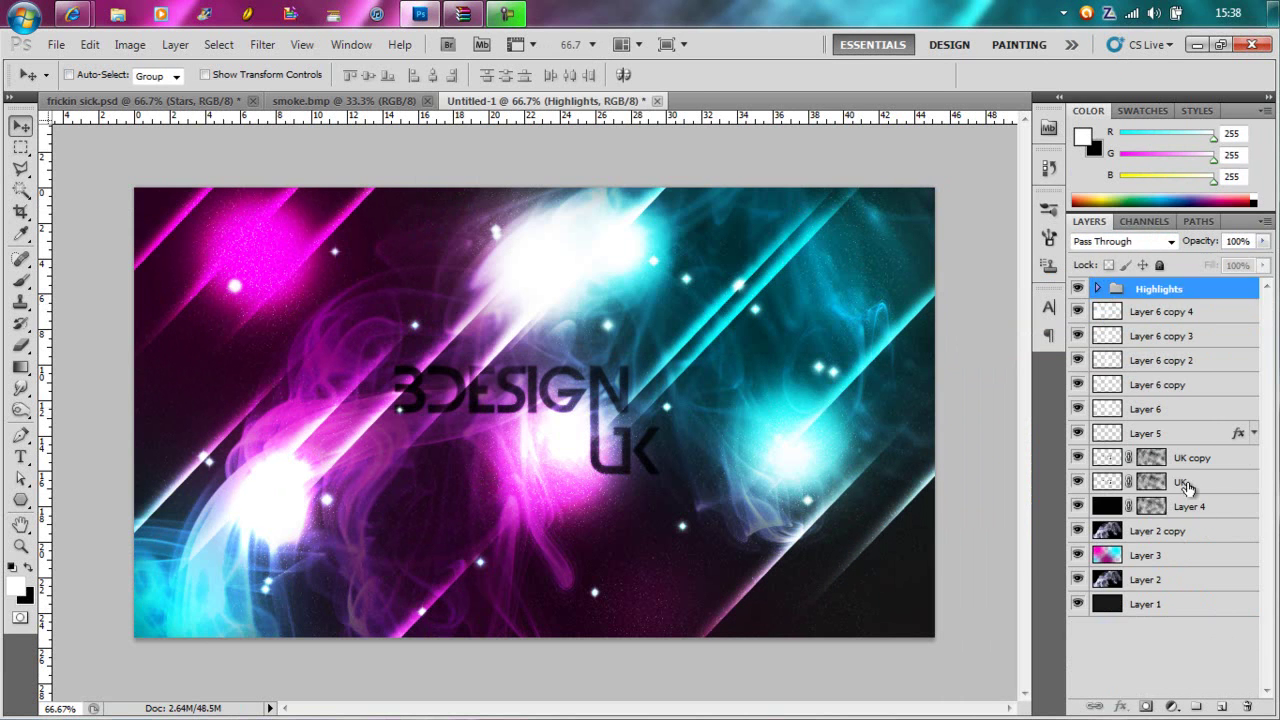
{"action": "left_click", "coordinate": [1180, 486]}
{"action": "left_click", "coordinate": [1220, 707]}
{"action": "left_click", "coordinate": [20, 276]}
{"action": "left_click", "coordinate": [15, 588]}
{"action": "left_click", "coordinate": [624, 170]}
Paint a red glow behind the title text on Layer 7 and set it to Overlay.
{"action": "left_click", "coordinate": [826, 151]}
{"action": "left_click_drag", "start_coordinate": [572, 437], "coordinate": [605, 410]}
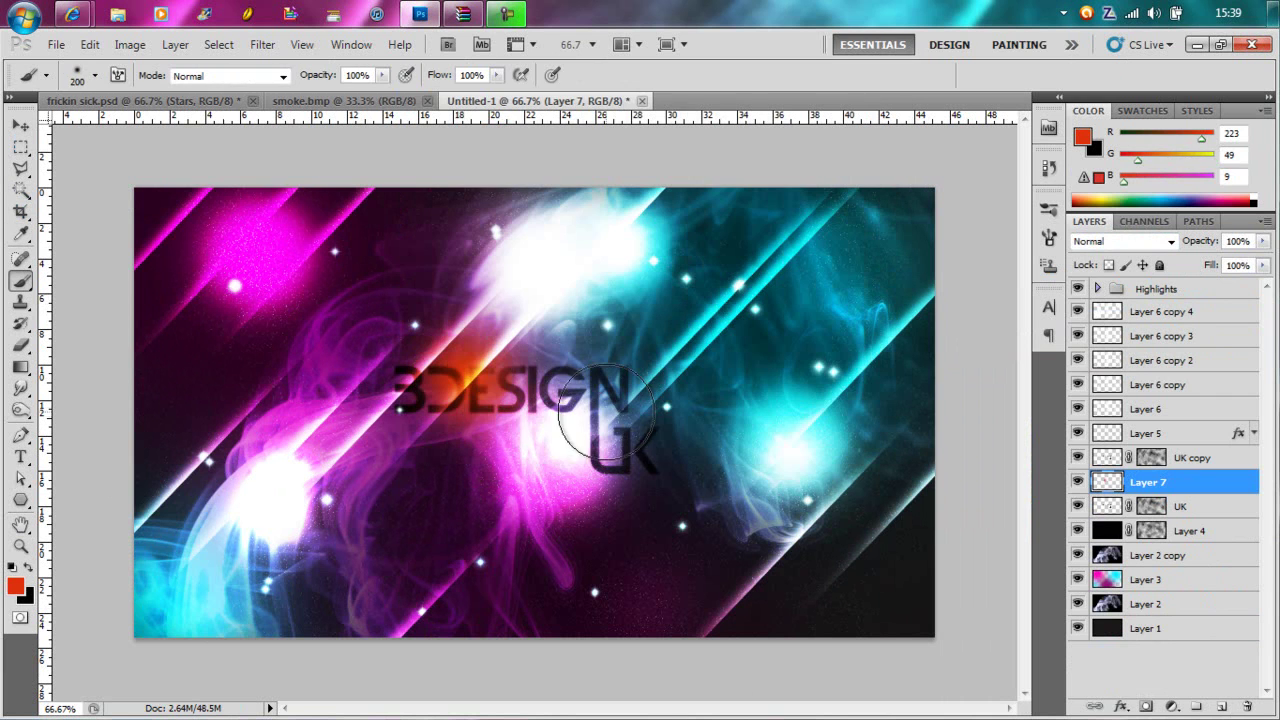
{"action": "key", "text": "bracketleft"}
{"action": "key", "text": "bracketleft"}
{"action": "key", "text": "bracketleft"}
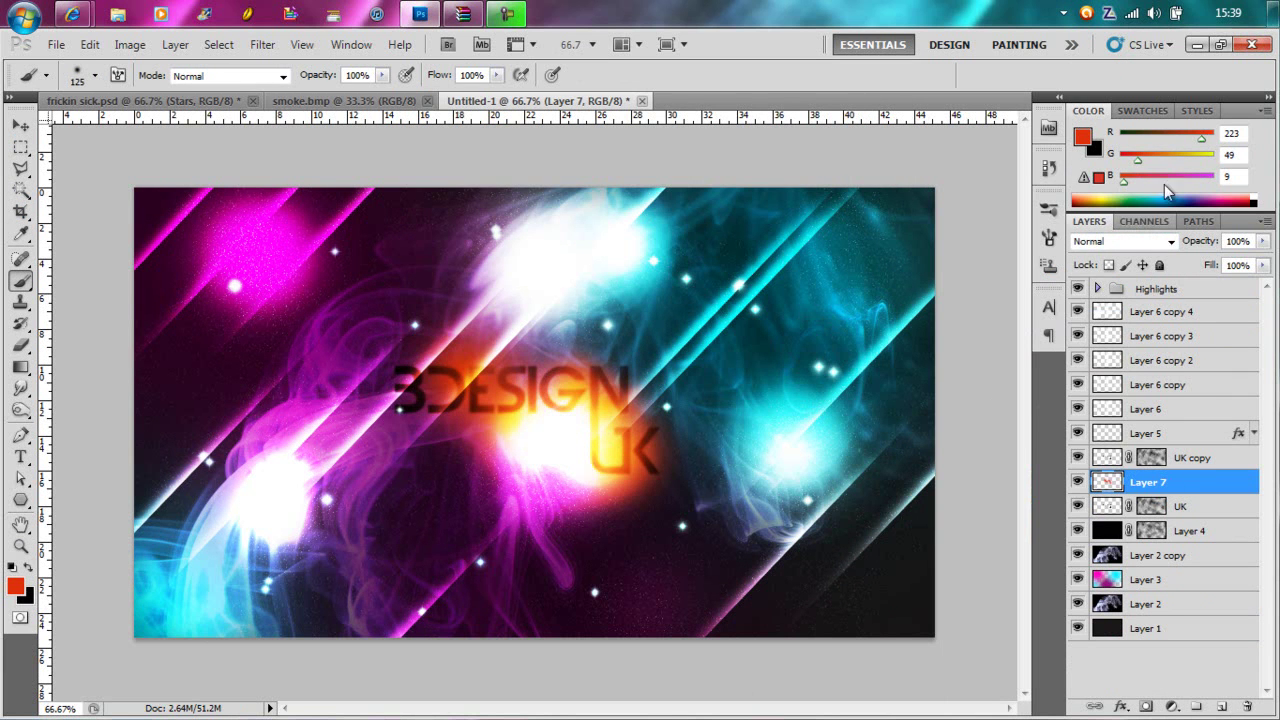
{"action": "left_click", "coordinate": [1171, 246]}
{"action": "left_click", "coordinate": [1112, 236]}
Apply Levels to the glow, darkening the shadows and brightening the highlights.
{"action": "key", "text": "ctrl+l"}
{"action": "mouse_move", "coordinate": [662, 373]}
{"action": "left_mouse_down"}
{"action": "mouse_move", "coordinate": [768, 373]}
{"action": "mouse_move", "coordinate": [717, 373]}
{"action": "left_mouse_up"}
{"action": "left_click_drag", "start_coordinate": [901, 373], "coordinate": [828, 378]}
{"action": "mouse_move", "coordinate": [717, 373]}
{"action": "left_mouse_down"}
{"action": "mouse_move", "coordinate": [677, 373]}
{"action": "mouse_move", "coordinate": [697, 373]}
{"action": "left_mouse_up"}
{"action": "left_click", "coordinate": [966, 198]}
{"action": "key", "text": "b"}
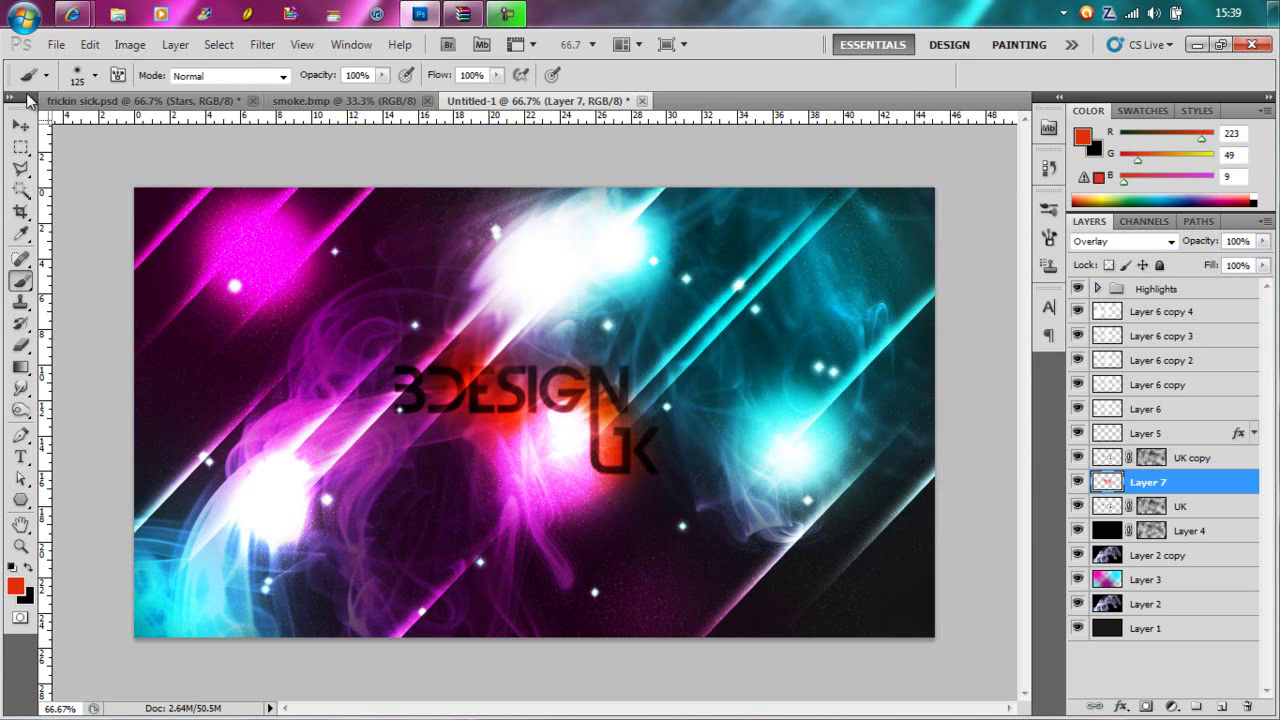
Free Transform the red glow flatter (73.53% height) and wider on both sides.
{"action": "key", "text": "ctrl+t"}
{"action": "left_click_drag", "start_coordinate": [537, 272], "coordinate": [537, 304]}
{"action": "left_click_drag", "start_coordinate": [537, 540], "coordinate": [537, 499]}
{"action": "left_click_drag", "start_coordinate": [707, 401], "coordinate": [750, 401]}
{"action": "left_click_drag", "start_coordinate": [366, 401], "coordinate": [320, 401]}
{"action": "key", "text": "Return"}
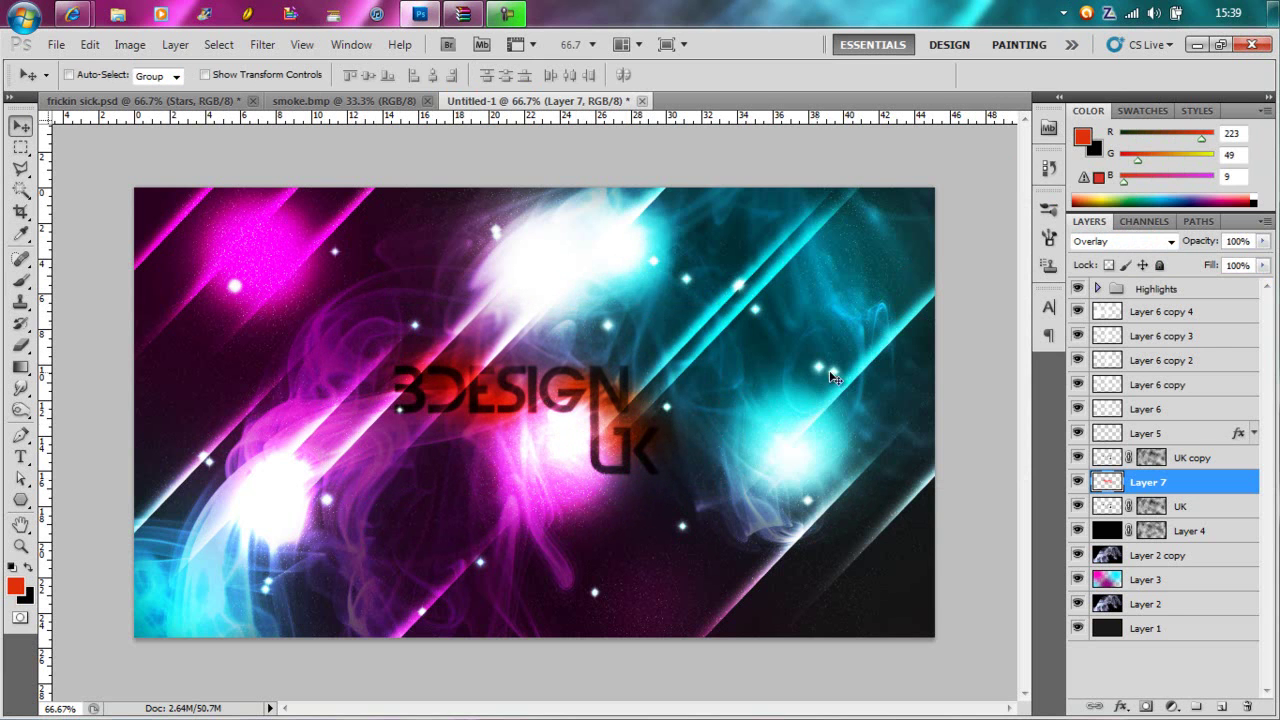